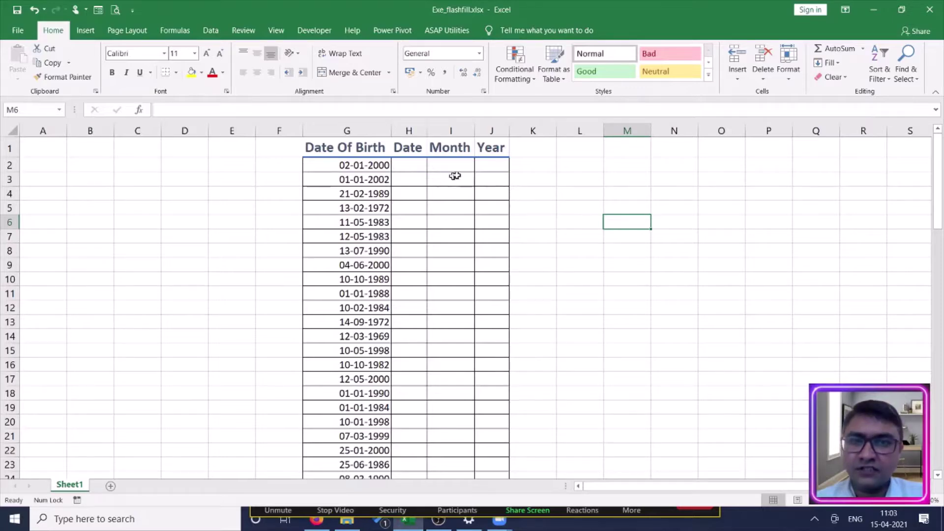
Enter 2000 and 2002 in the first two Year cells and accept the Flash Fill suggestion for the rest of the column
left_click(503, 163)
type("2000")
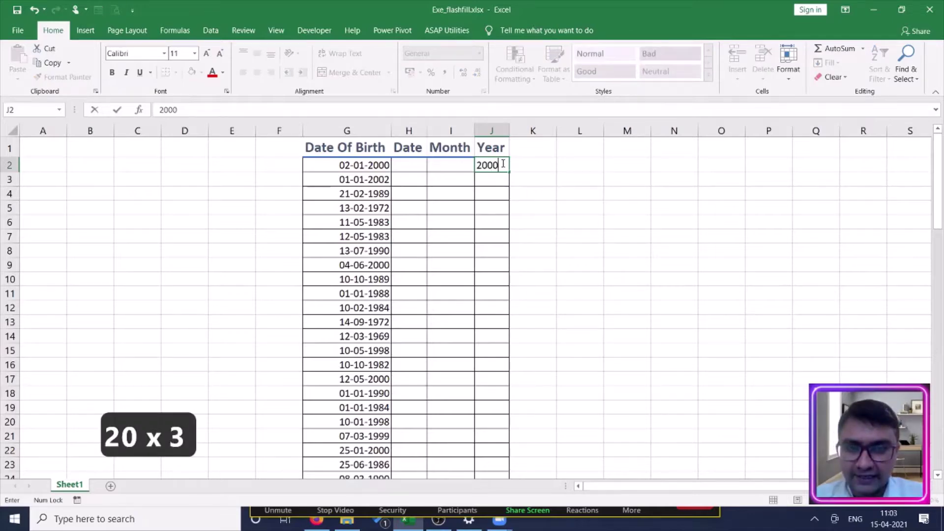
key("Return")
type("2002")
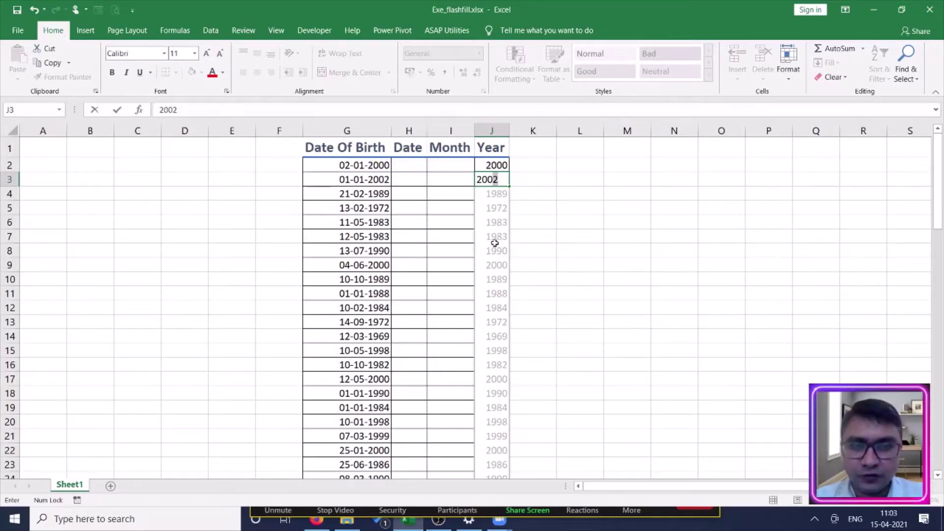
key("Return")
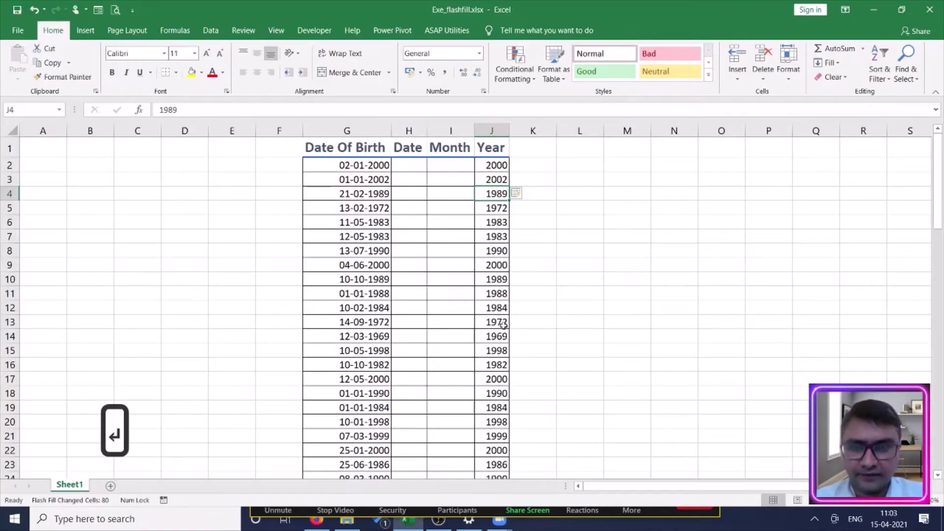
left_click(583, 198)
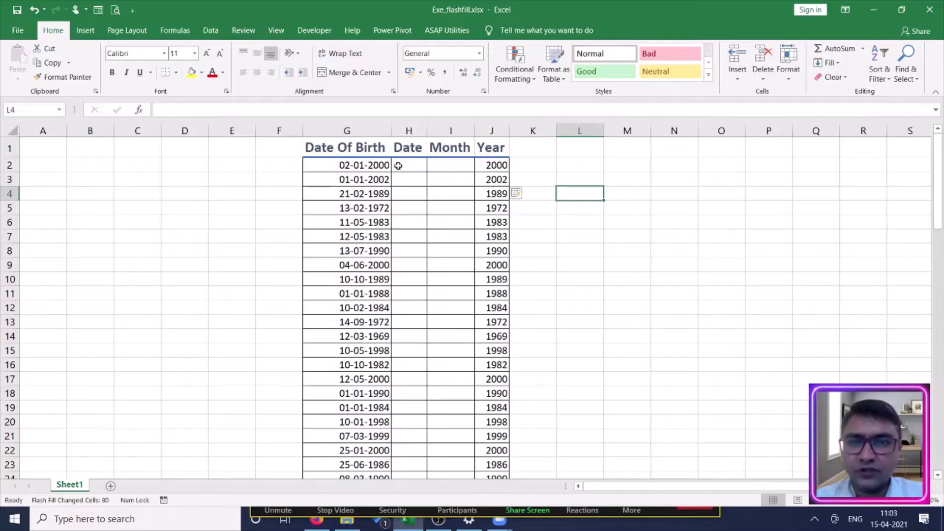
Enter 02 and 01 in the first two Date cells, H2 and H3, as examples of the day
left_click(399, 166)
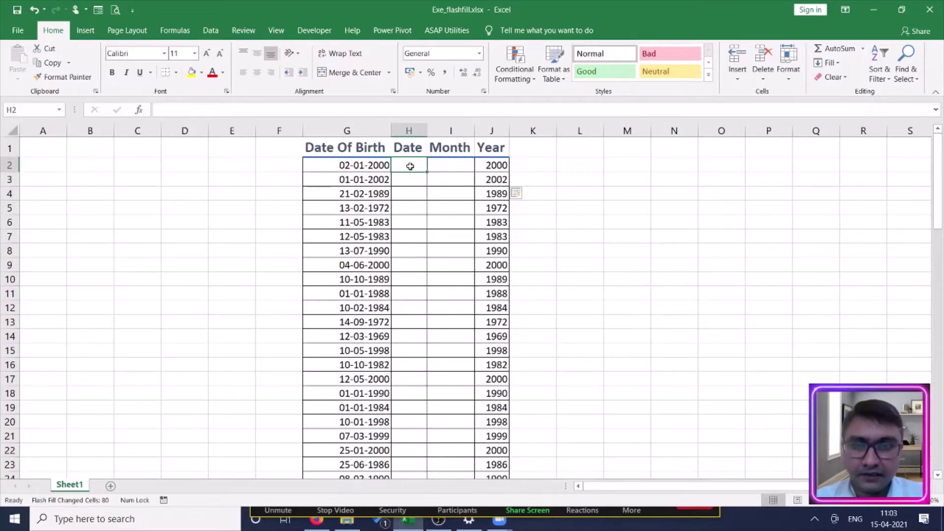
type("02")
key("Return")
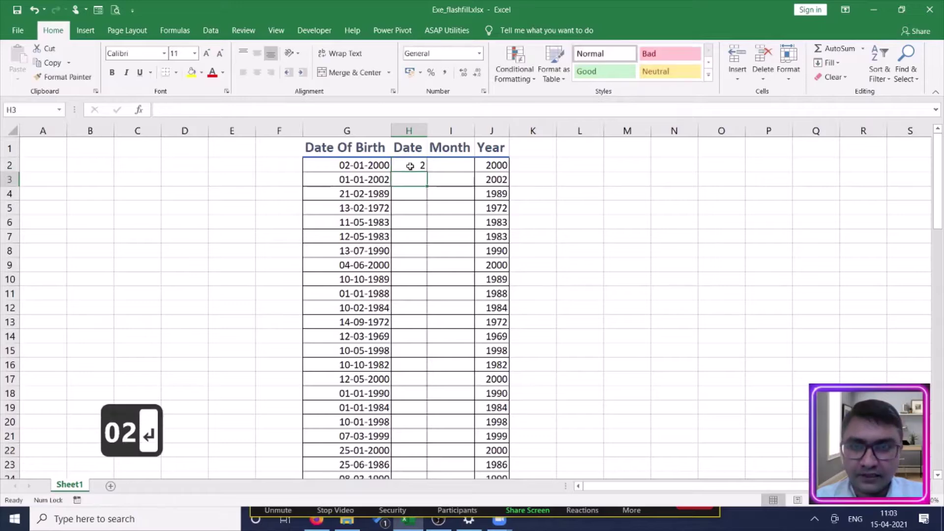
type("01")
key("Return")
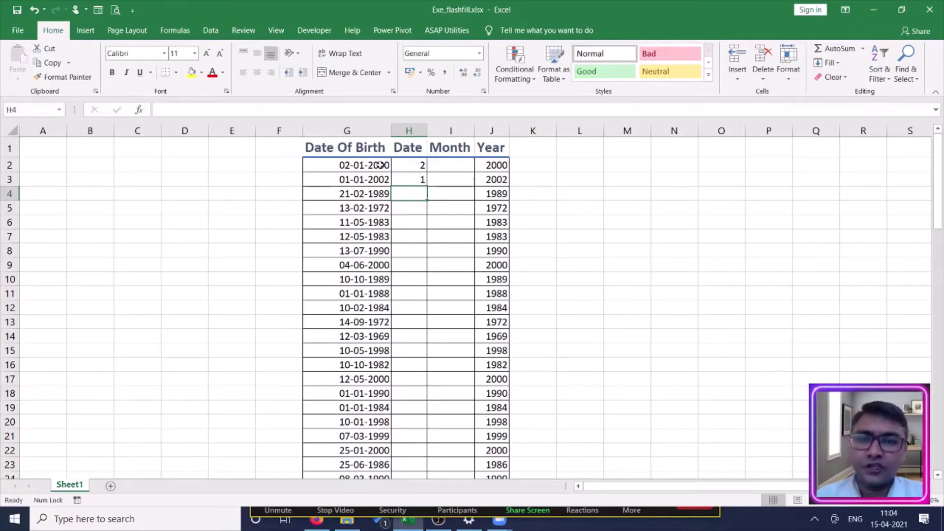
Try to Flash Fill the Date column over H2:H82 and check the extracted days against the dates of birth
left_click(381, 165)
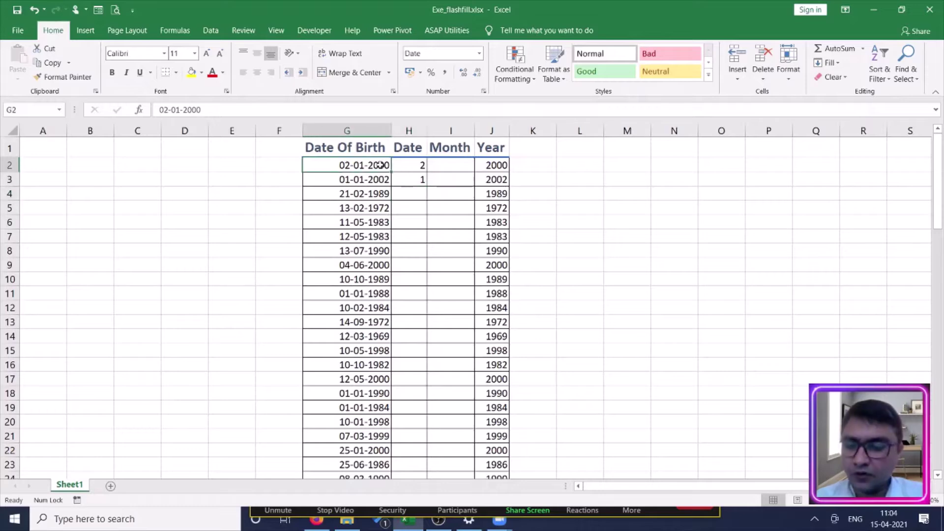
key("ctrl+Down")
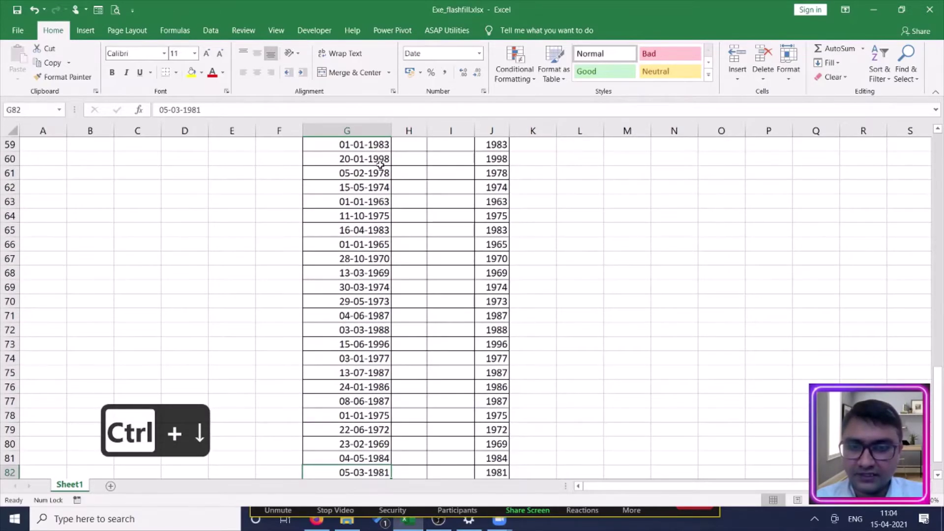
key("Right")
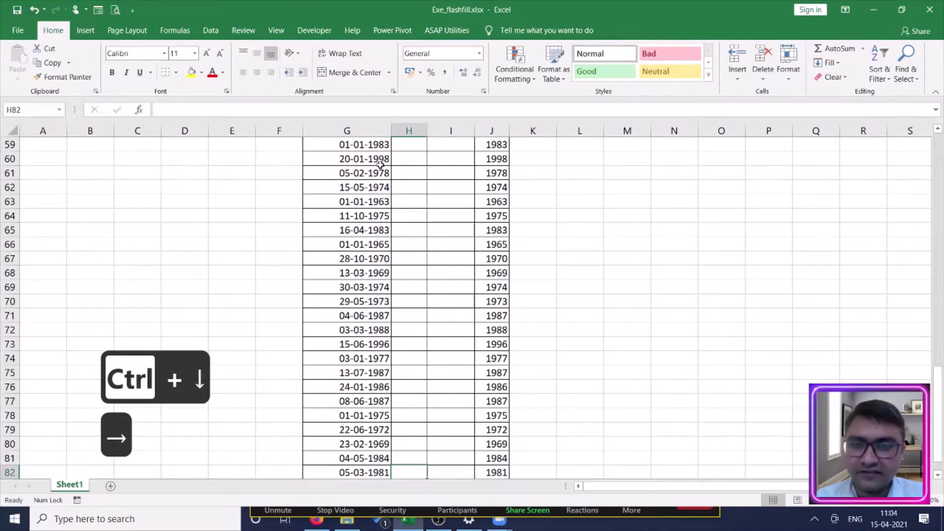
key("ctrl+shift+Up")
scroll(381, 164, "up", 1)
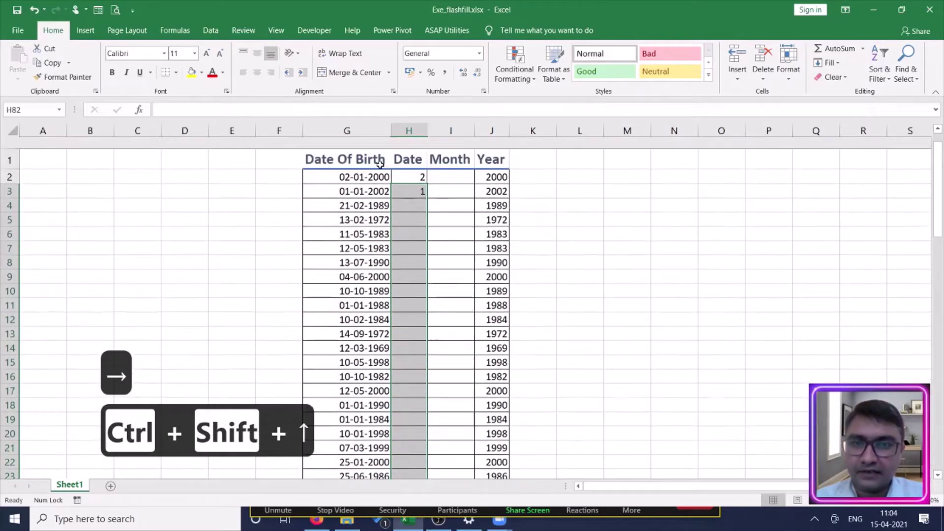
key("shift+Up")
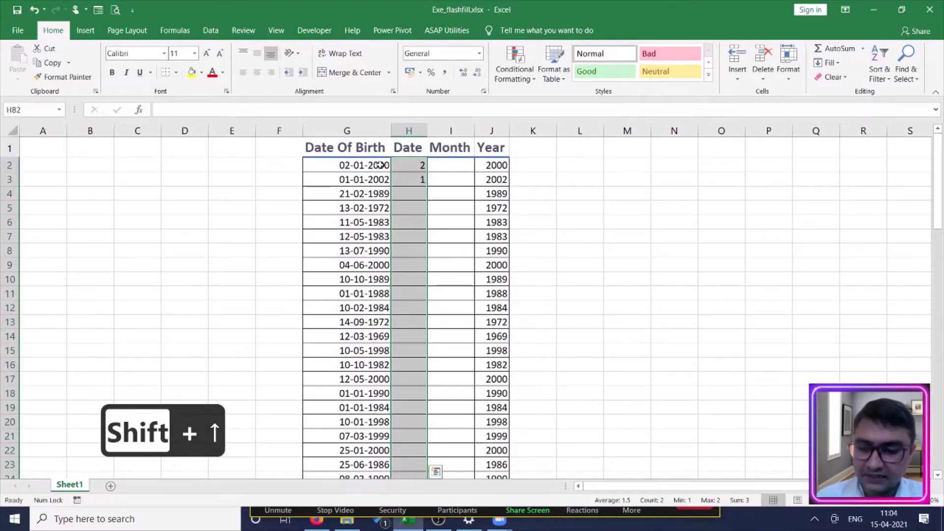
key("ctrl+e")
scroll(457, 200, "down", 2)
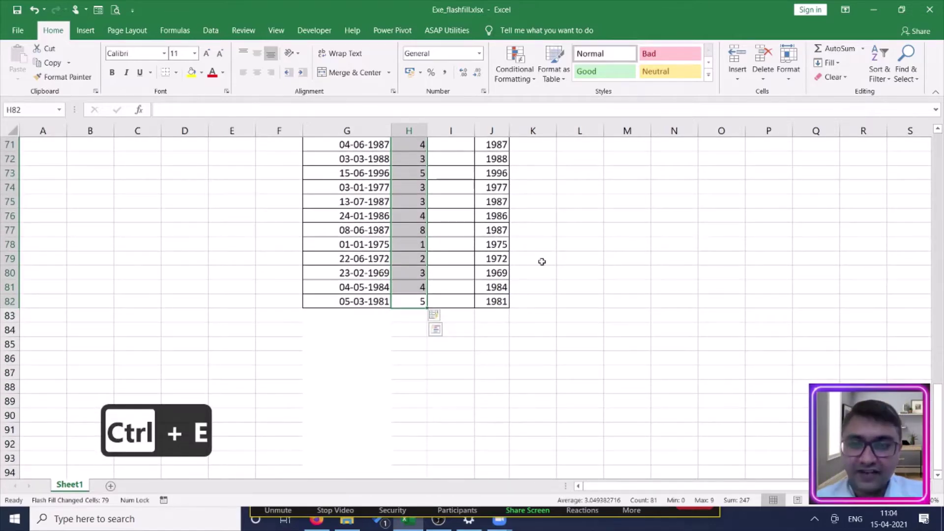
scroll(439, 259, "up", 20)
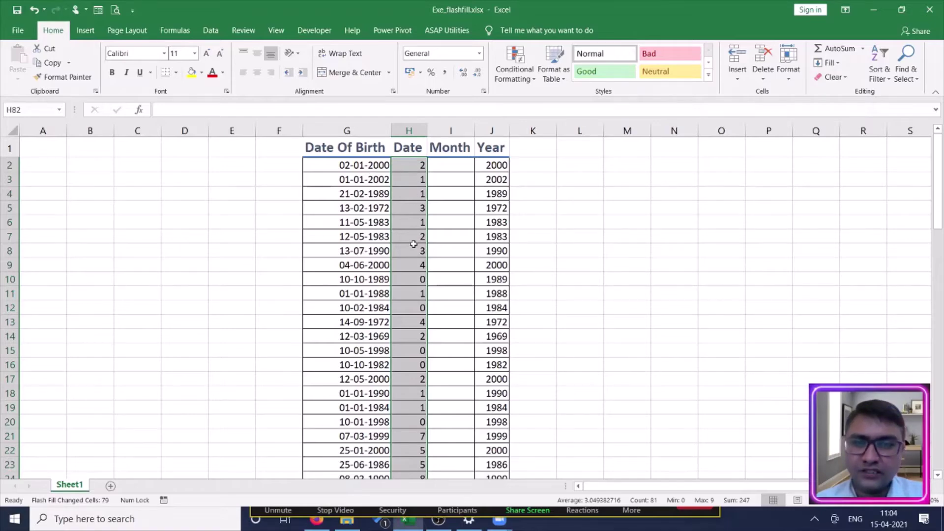
scroll(413, 244, "down", 4)
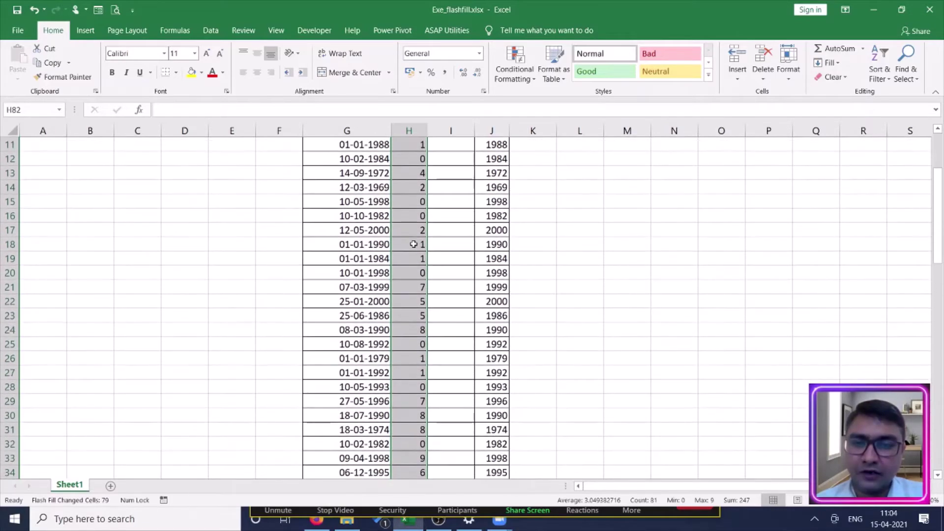
scroll(413, 244, "up", 4)
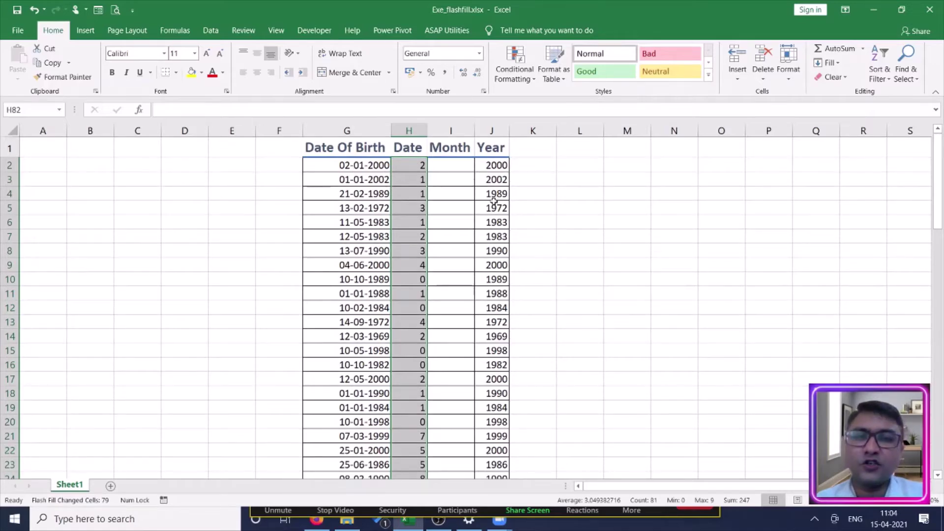
Enter 01 in both of the first two Month cells, I2 and I3, as examples of the month
left_click(456, 167)
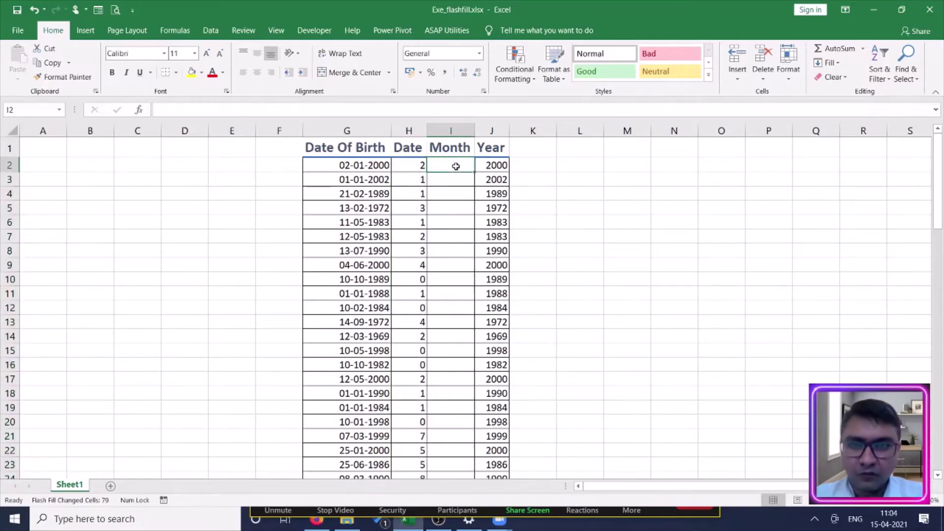
type("01")
key("Return")
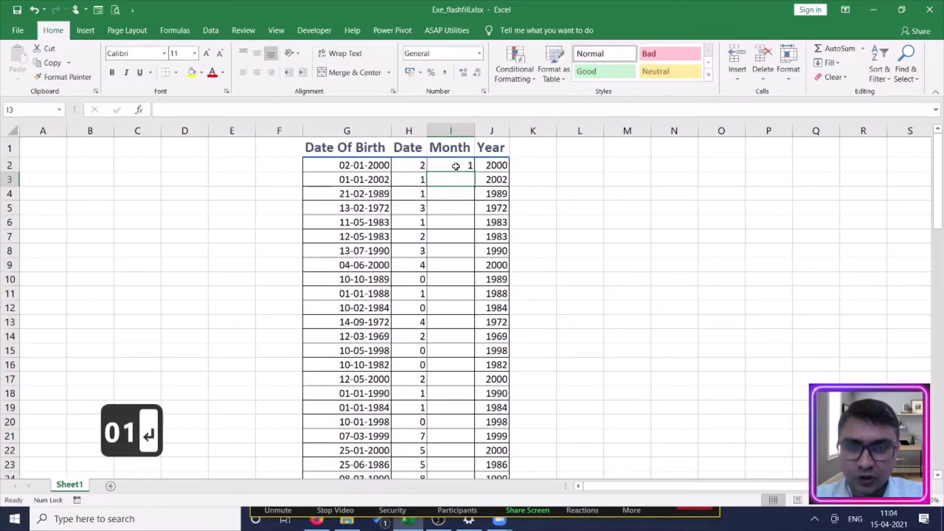
type("01")
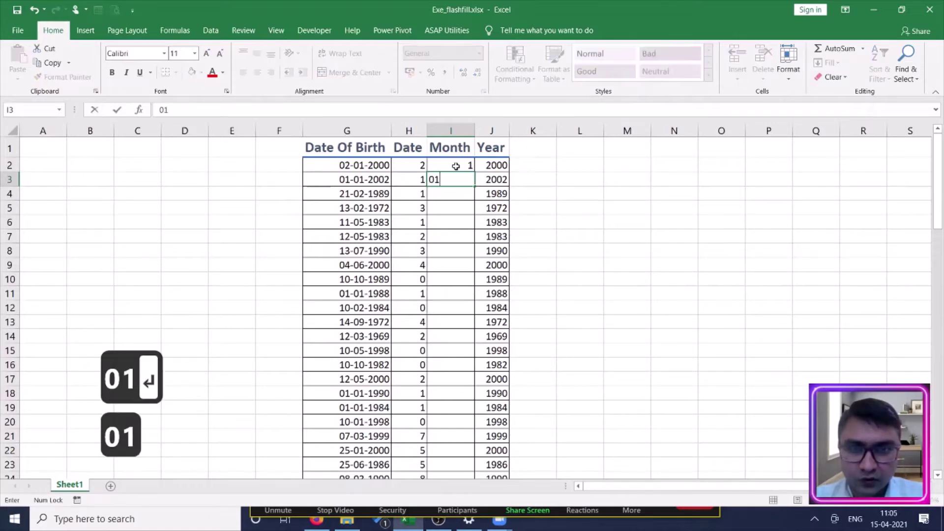
key("Return")
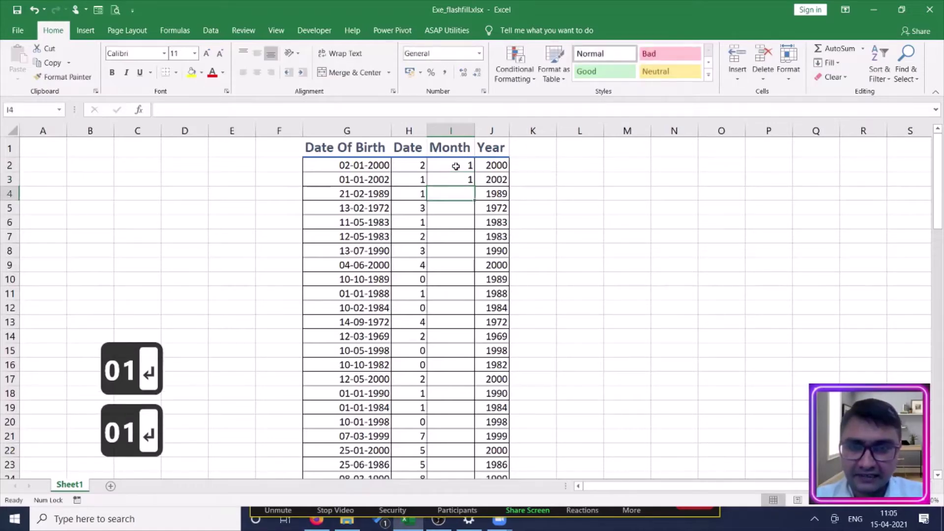
Try to Flash Fill the Month column over I2:I82 and review the extracted months
left_click(415, 168)
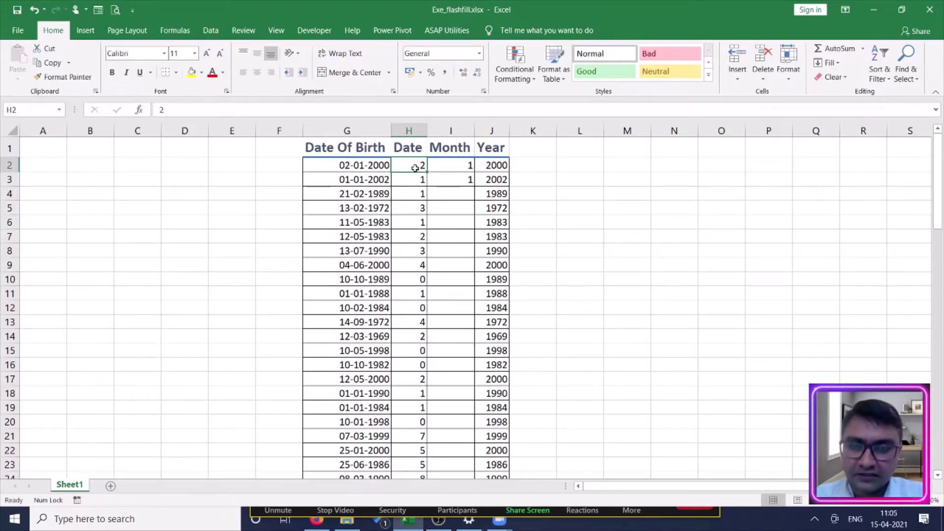
key("ctrl+Down")
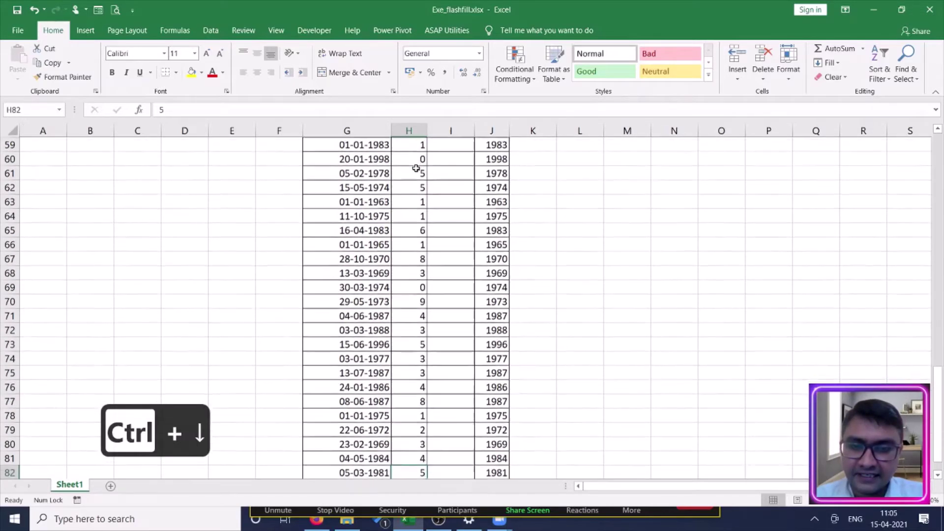
key("Right")
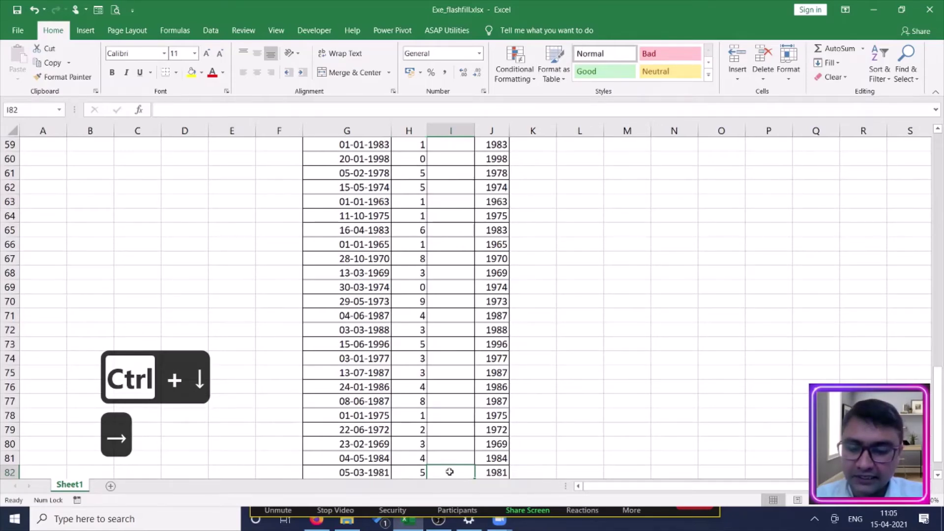
key("ctrl+shift+Up")
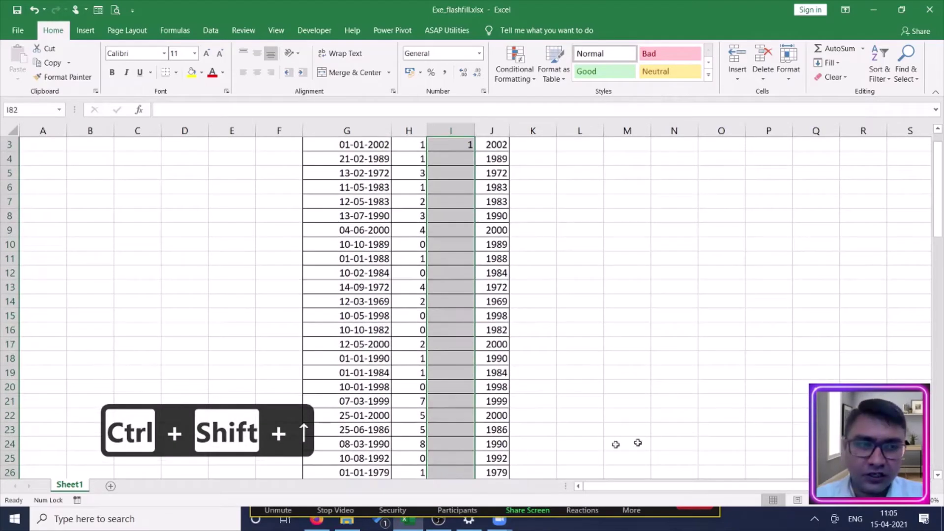
key("shift+Up")
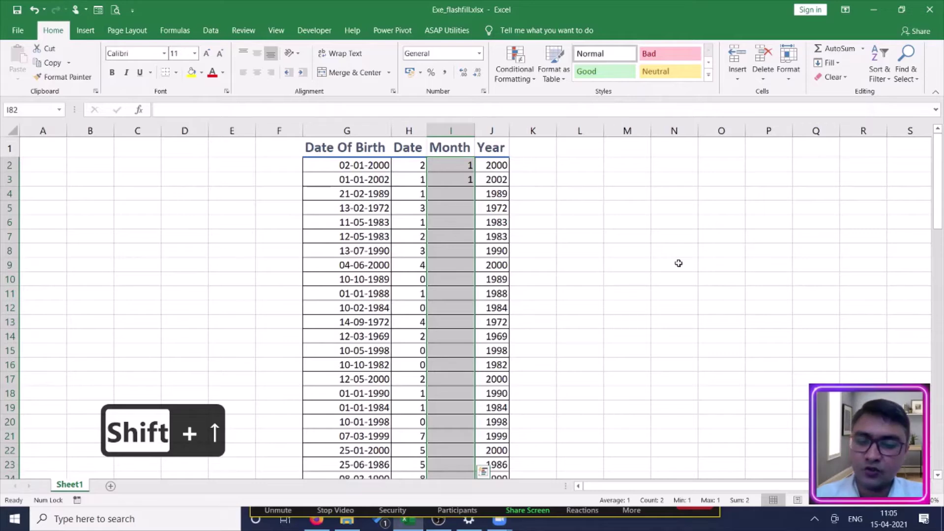
key("ctrl+e")
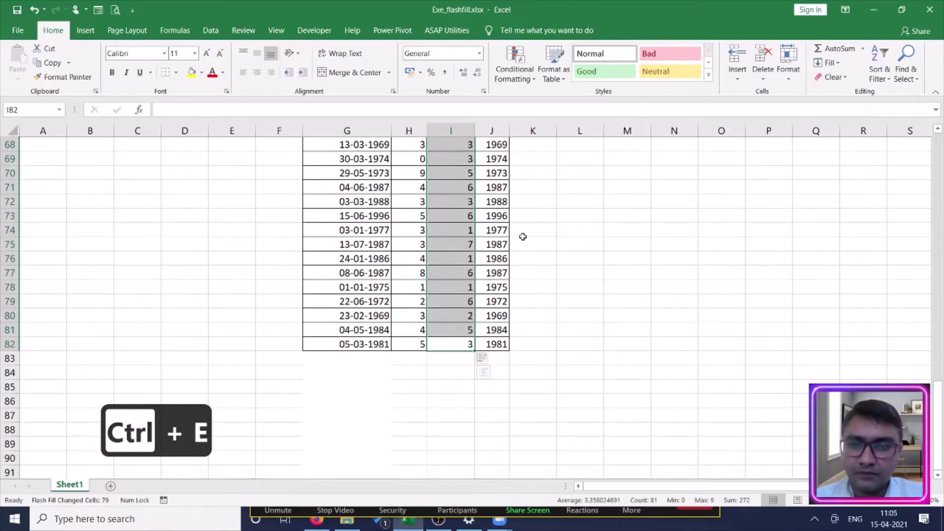
scroll(523, 236, "up", 2)
scroll(521, 236, "up", 1)
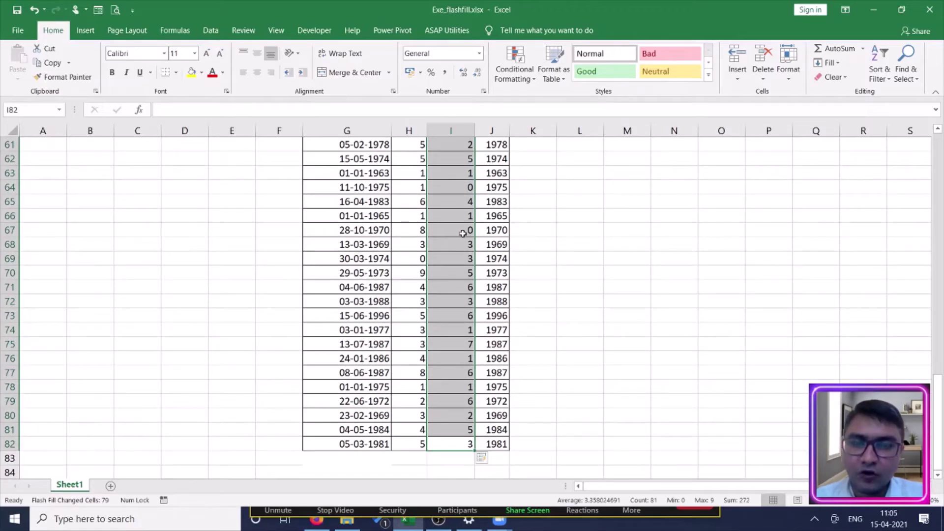
scroll(467, 236, "up", 20)
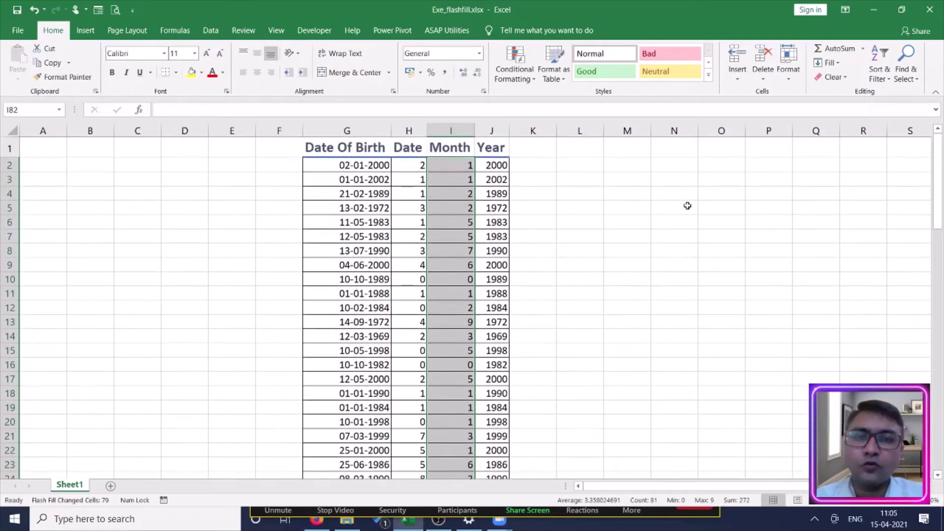
left_click(687, 206)
Clear all the filled values from the Date and Month columns, H2:I82
left_click(405, 170)
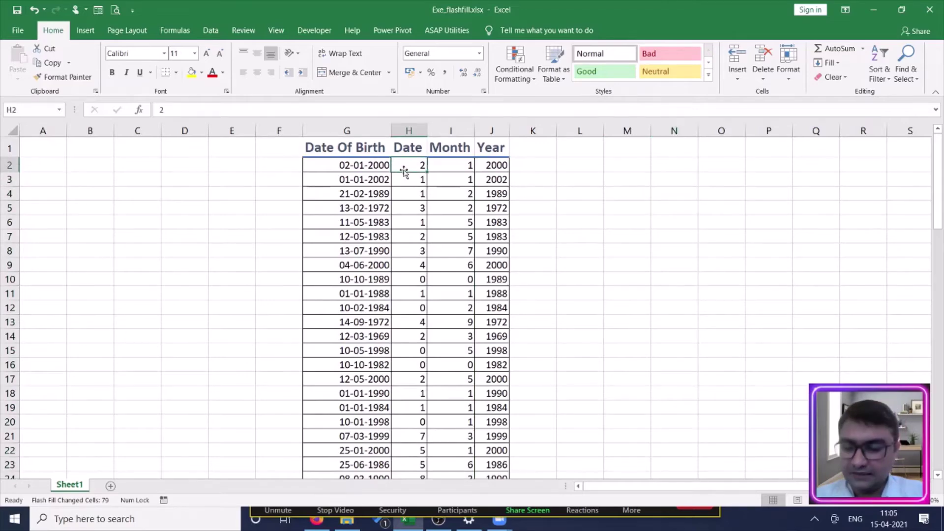
key("shift+Right")
key("ctrl+shift+Down")
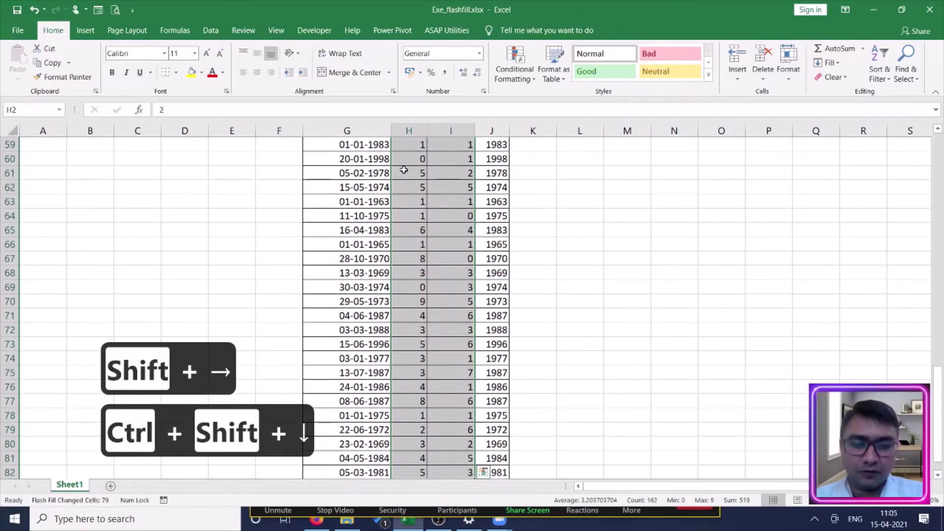
key("Delete")
scroll(404, 170, "up", 20)
left_click(647, 208)
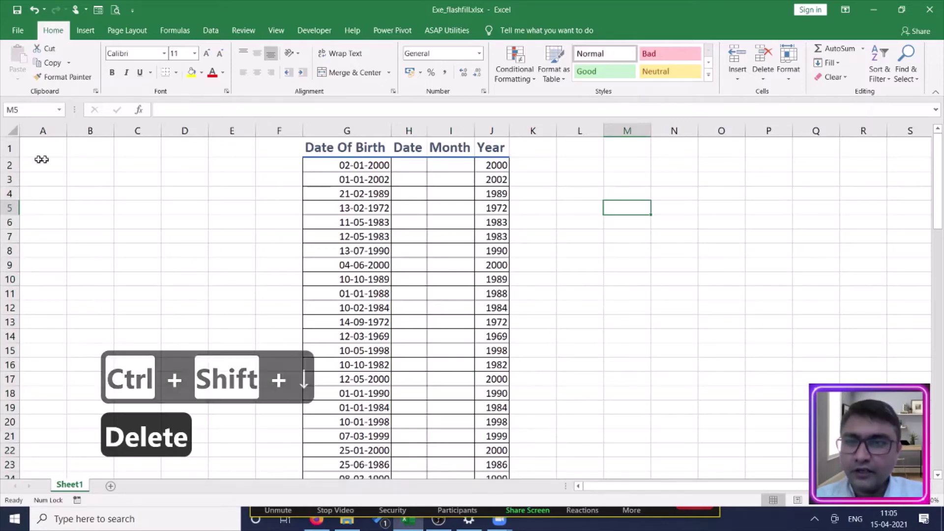
Insert two blank rows between the header row and the first date of birth
left_click(8, 165)
right_click(8, 166)
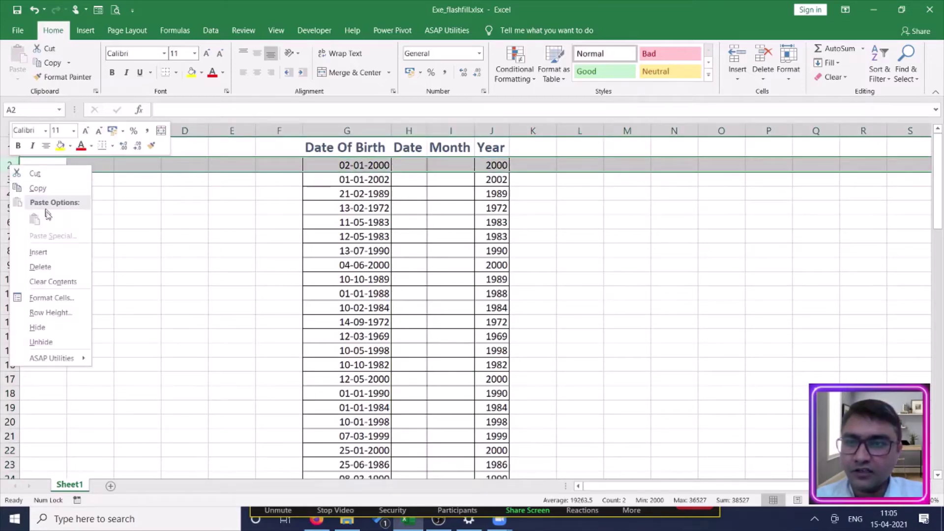
left_click(53, 253)
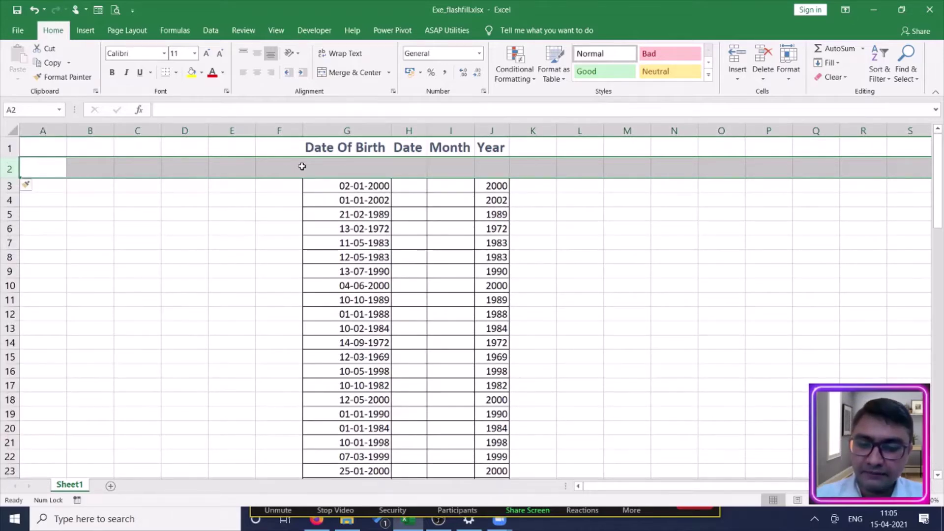
key("F4")
left_click(552, 218)
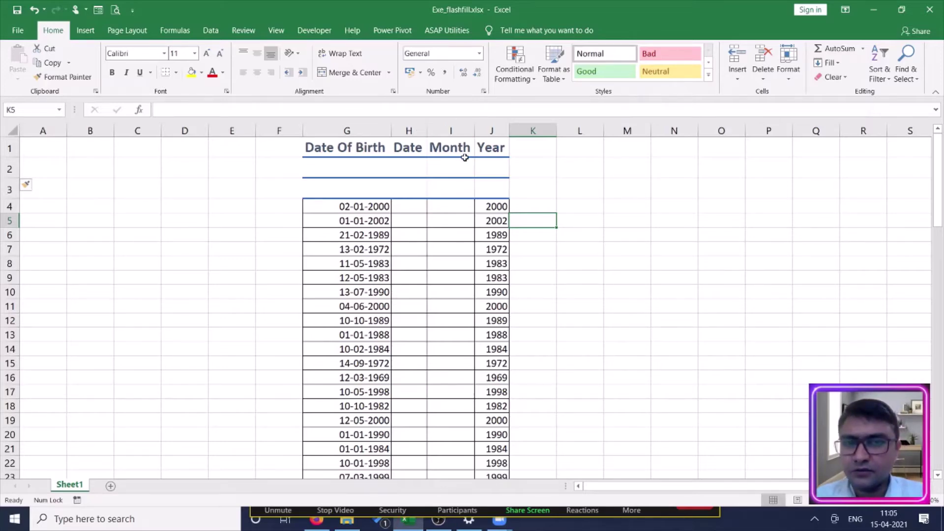
Copy the cell formatting of the first data row, G4:J4, onto the two blank rows G2:J3 with Format Painter
left_click_drag(350, 207, 492, 207)
left_click(54, 79)
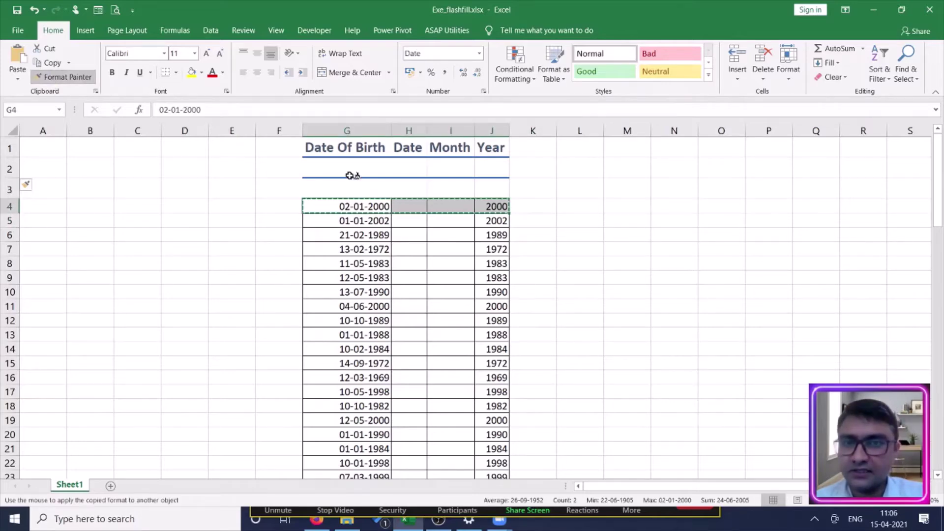
mouse_move(334, 168)
left_mouse_down()
mouse_move(418, 172)
mouse_move(483, 191)
left_mouse_up()
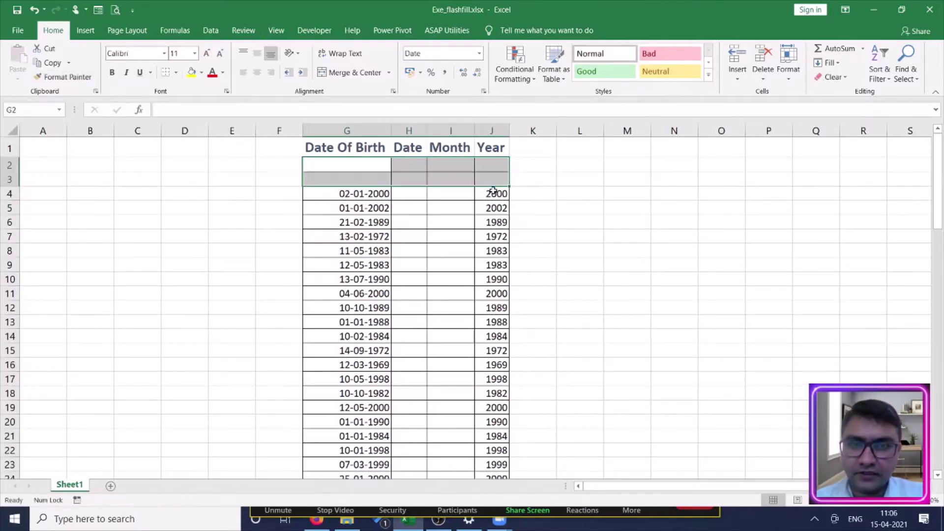
left_click(638, 234)
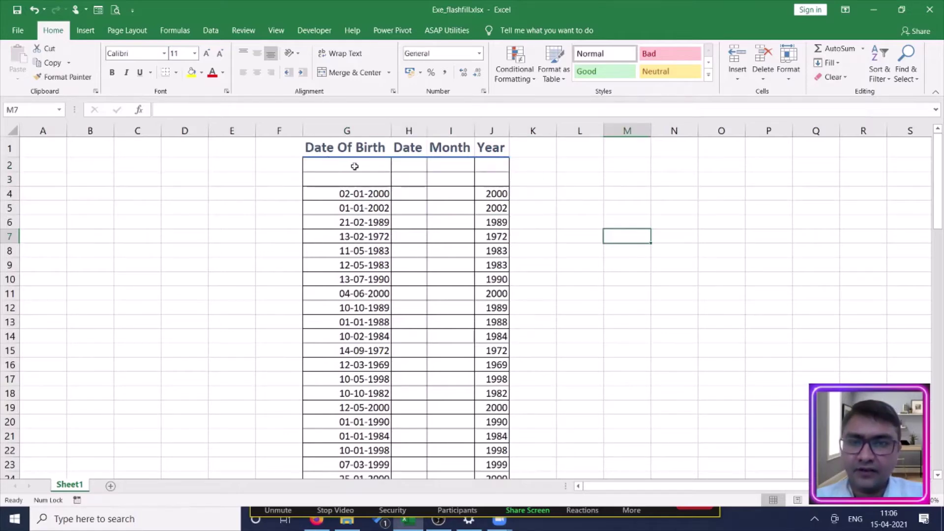
Copy the date of birth in G4 into the two blank cells above it, G2:G3
left_click(359, 192)
key("ctrl+c")
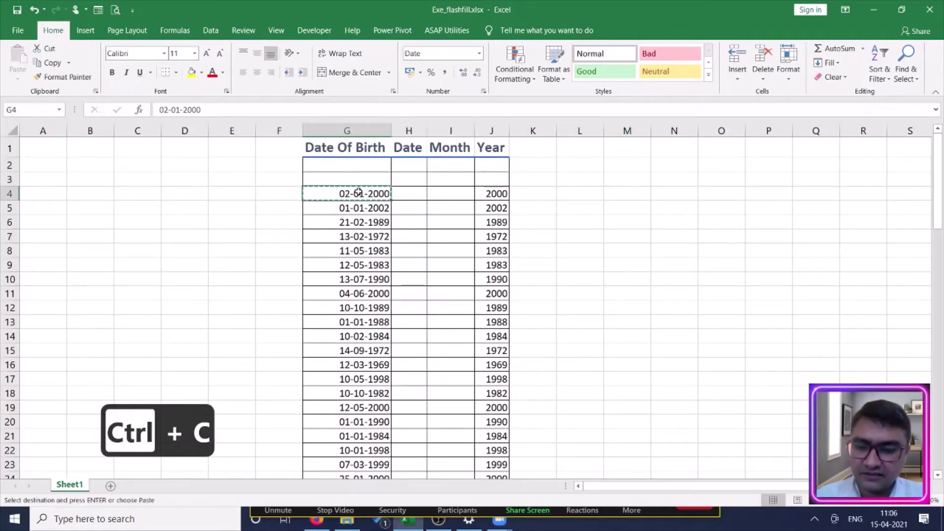
left_click_drag(373, 167, 370, 176)
key("ctrl+v")
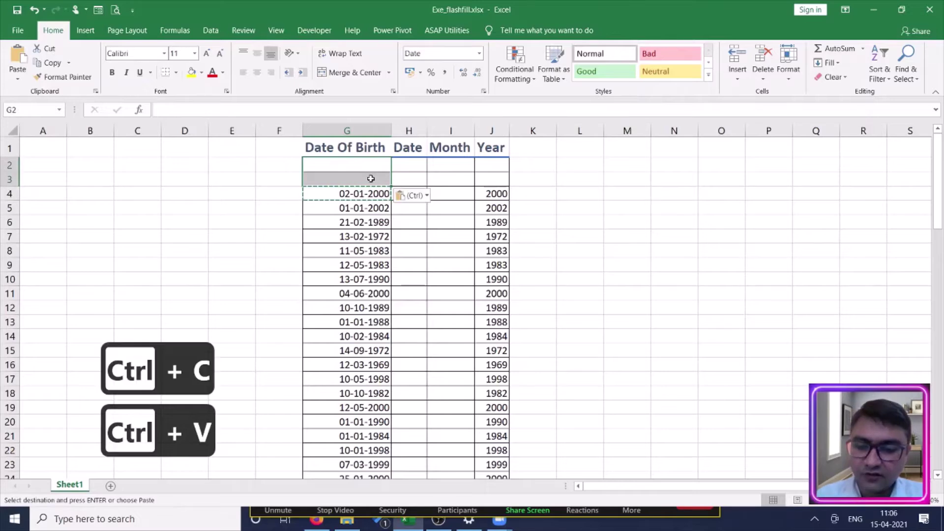
key("Escape")
key("Escape")
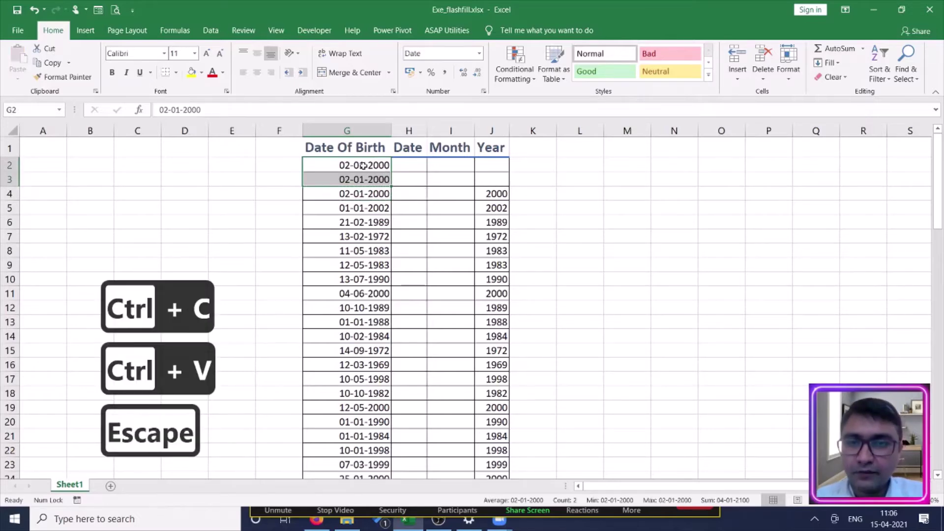
Set the day to 25 and the month to 10 in the date in G2, keeping its year
double_click(348, 165)
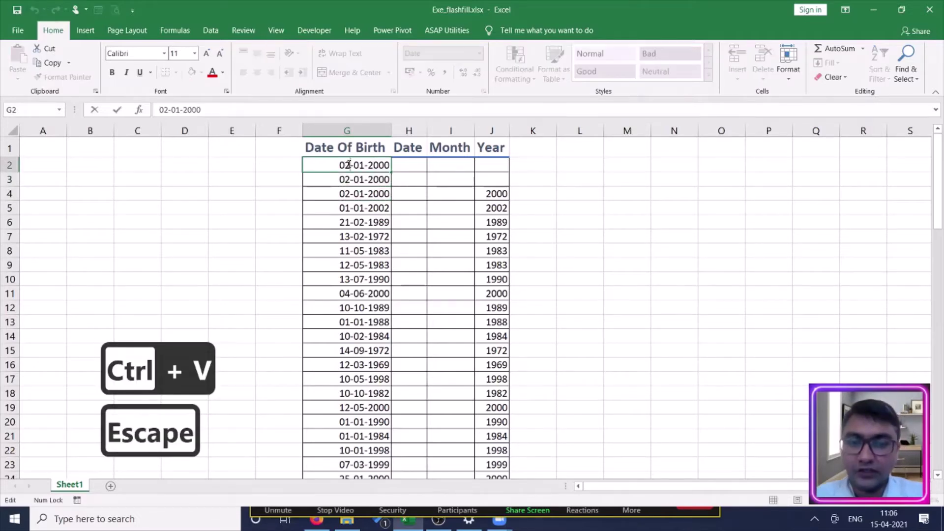
key("BackSpace")
key("BackSpace")
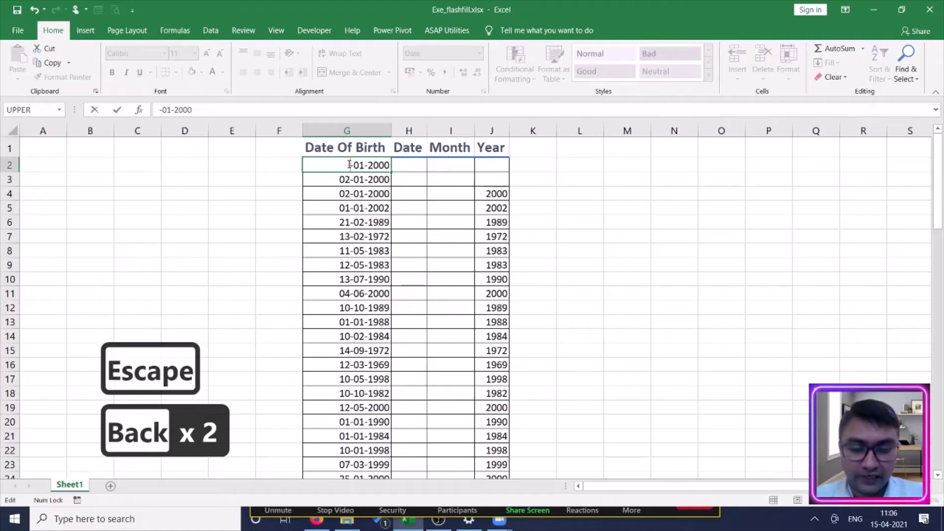
type("25")
key("Right")
key("Right")
key("Right")
key("BackSpace")
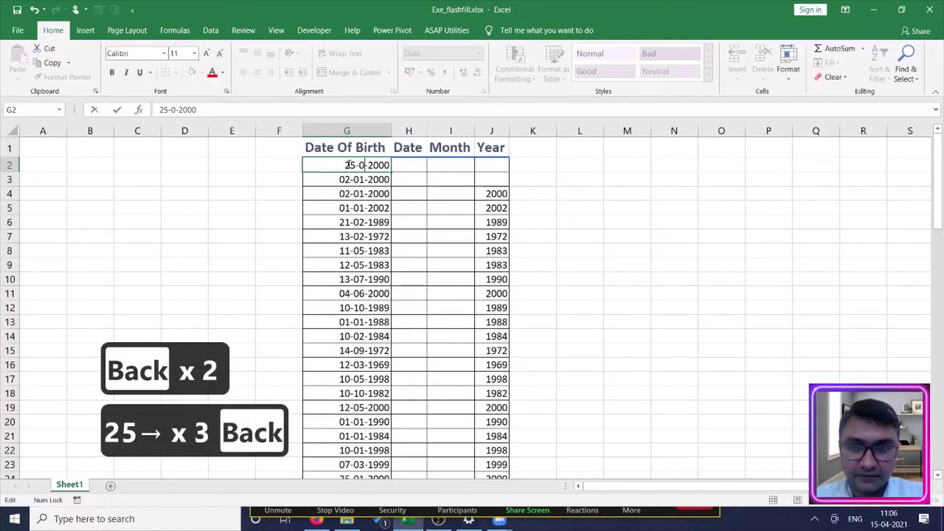
key("BackSpace")
type("10")
key("Return")
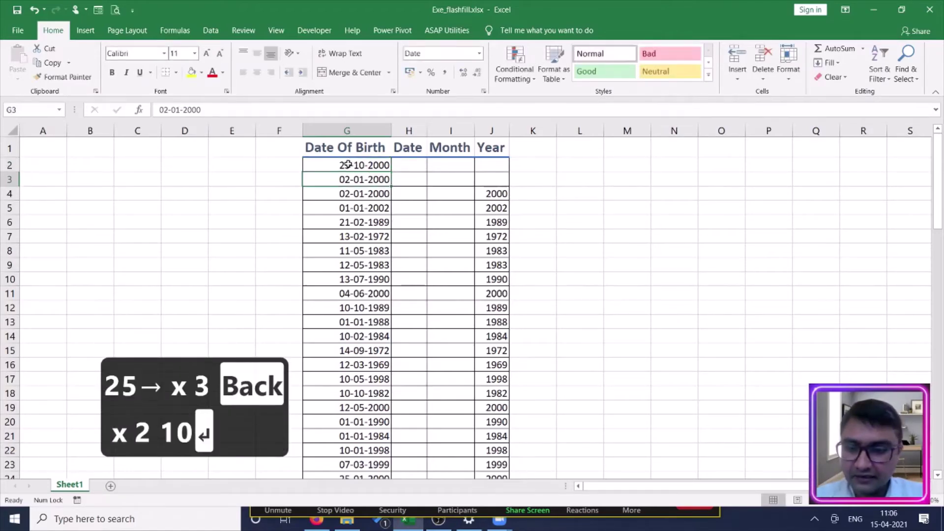
Set the day to 15 and the month to 11 in the date in G3, keeping its year
key("F2")
key("Left")
key("Left")
key("Left")
key("Left")
key("Left")
key("Left")
key("Left")
key("Left")
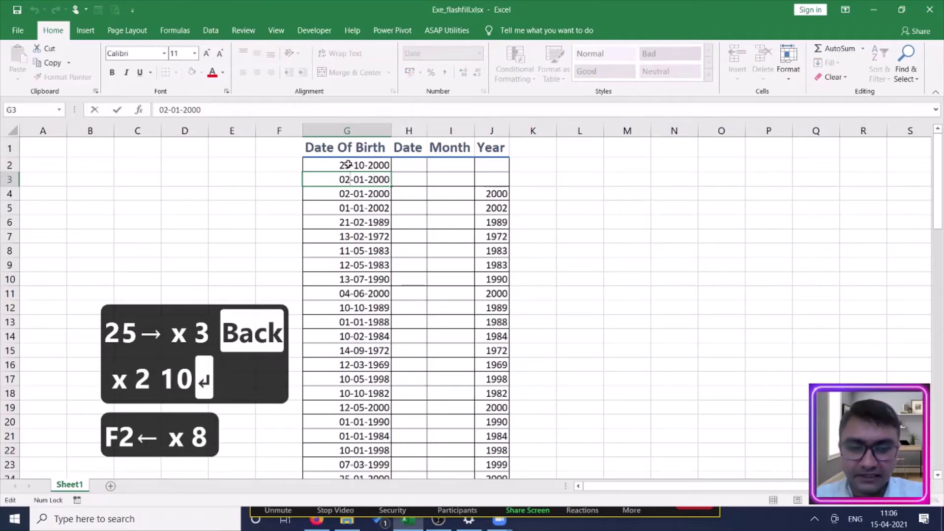
key("BackSpace")
key("BackSpace")
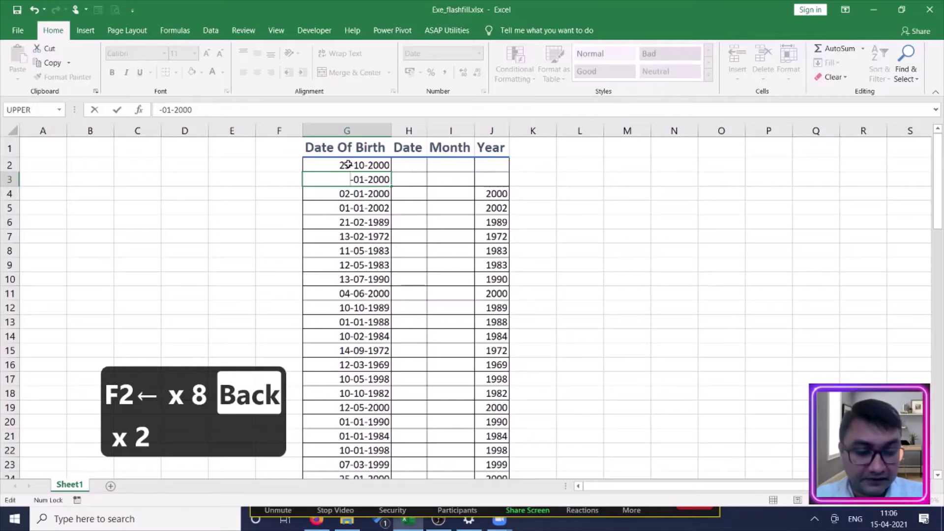
type("15")
key("Right")
key("Right")
key("Right")
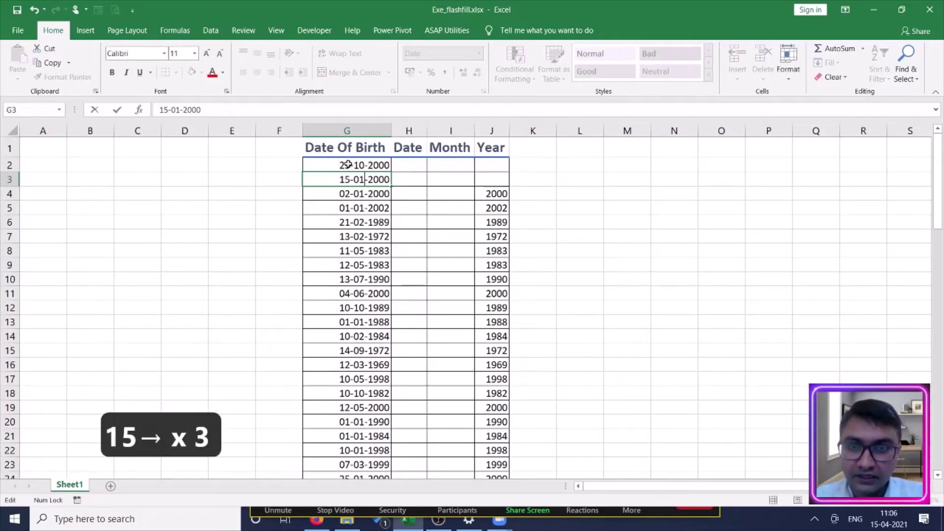
key("BackSpace")
key("BackSpace")
type("11")
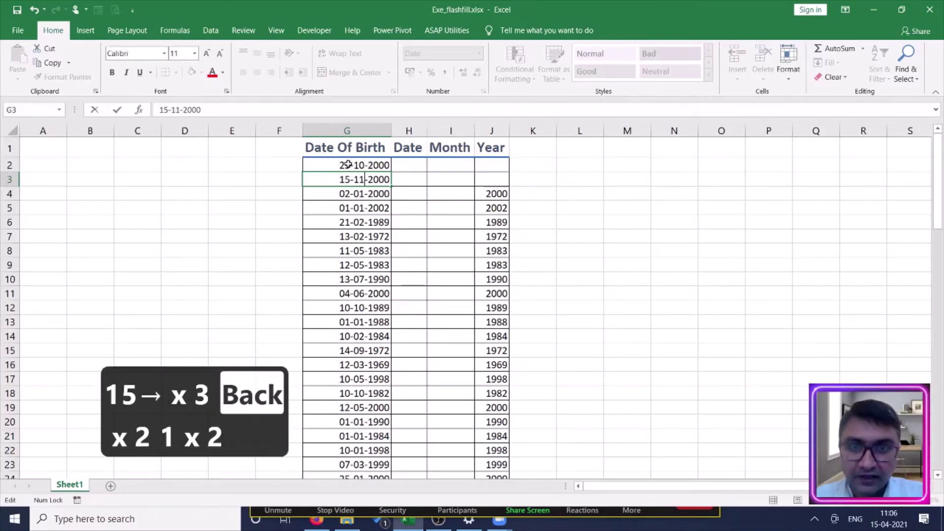
key("Return")
Enter 10 and 11 in the first two Date cells, H2 and H3, as Flash Fill examples
key("Up")
key("Up")
key("Right")
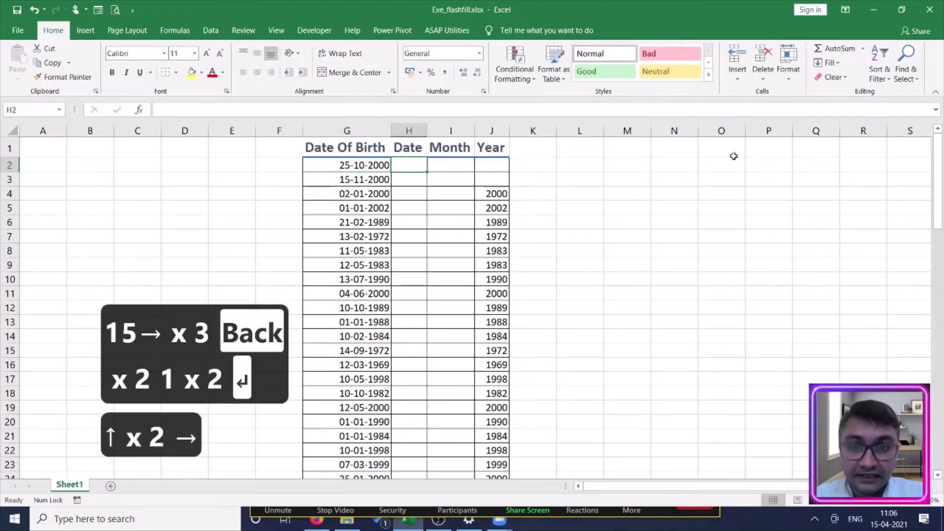
type("10")
key("Return")
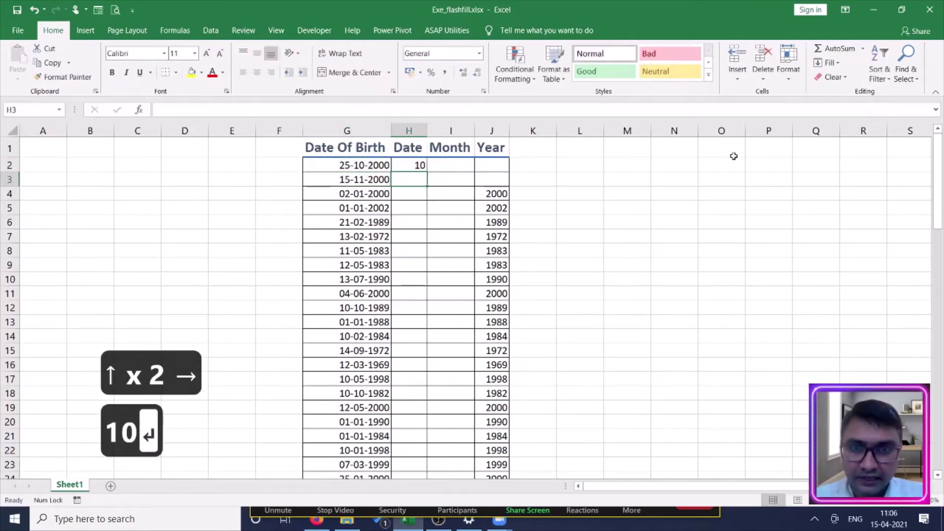
type("11")
key("Return")
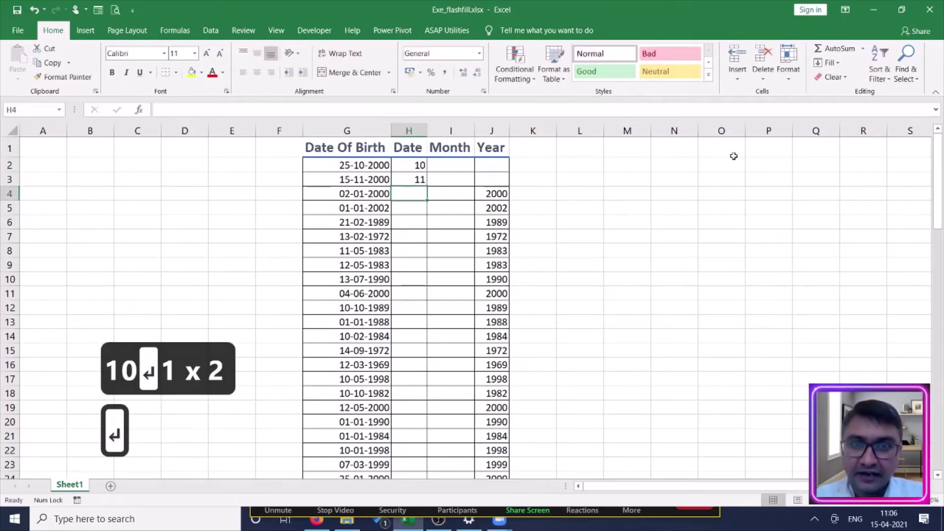
Try to Flash Fill the Date column over H2:H84, review the result and clear all its values
key("Left")
key("ctrl+Down")
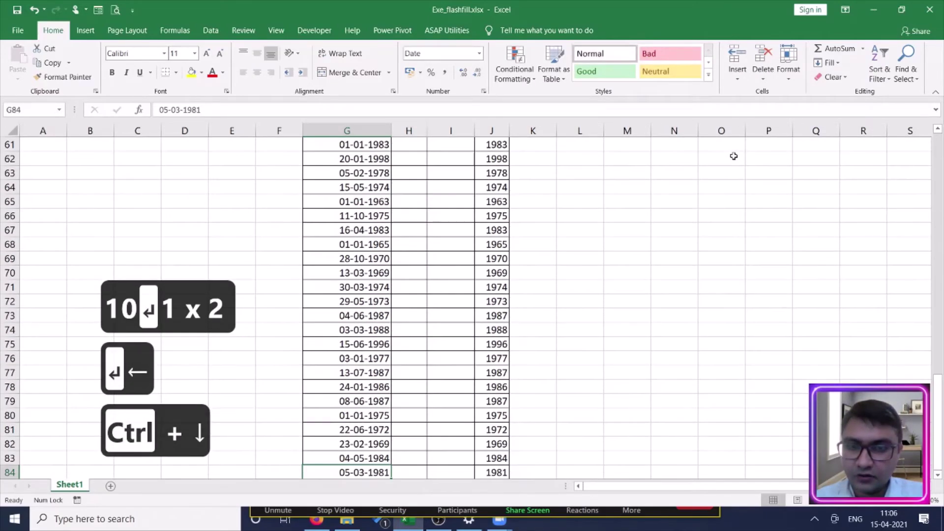
key("Right")
key("ctrl+shift+Up")
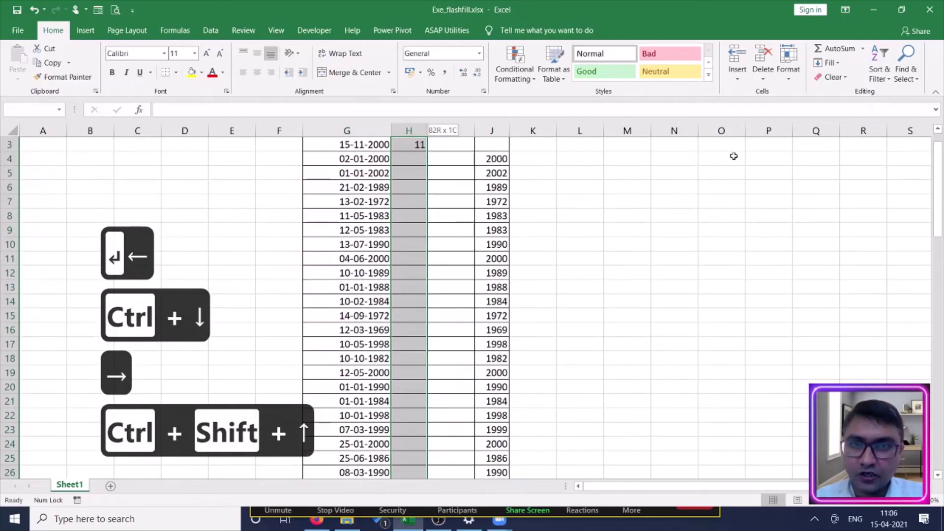
key("shift+Up")
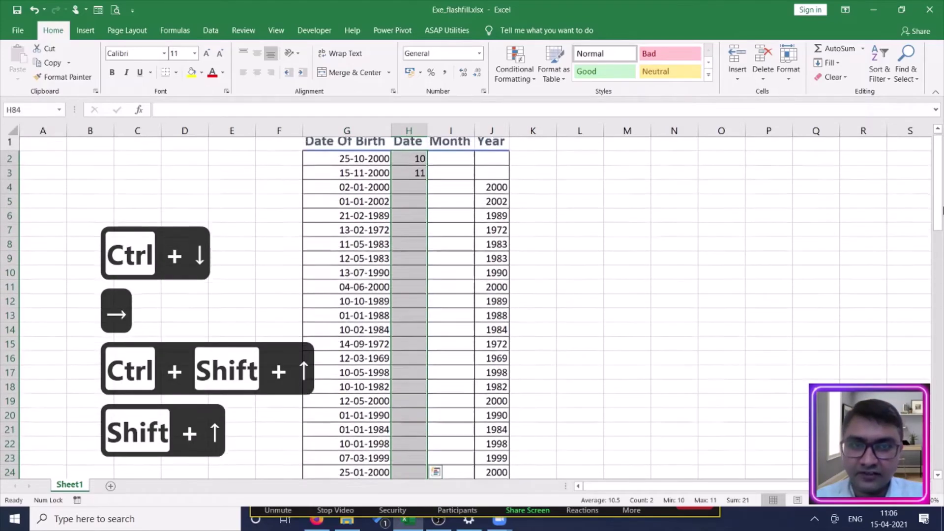
scroll(836, 168, "up", 1)
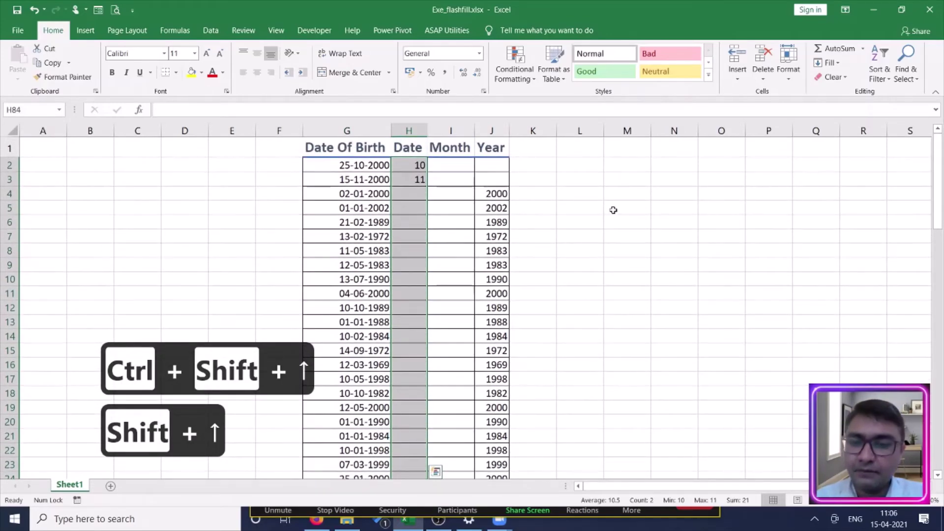
key("ctrl+e")
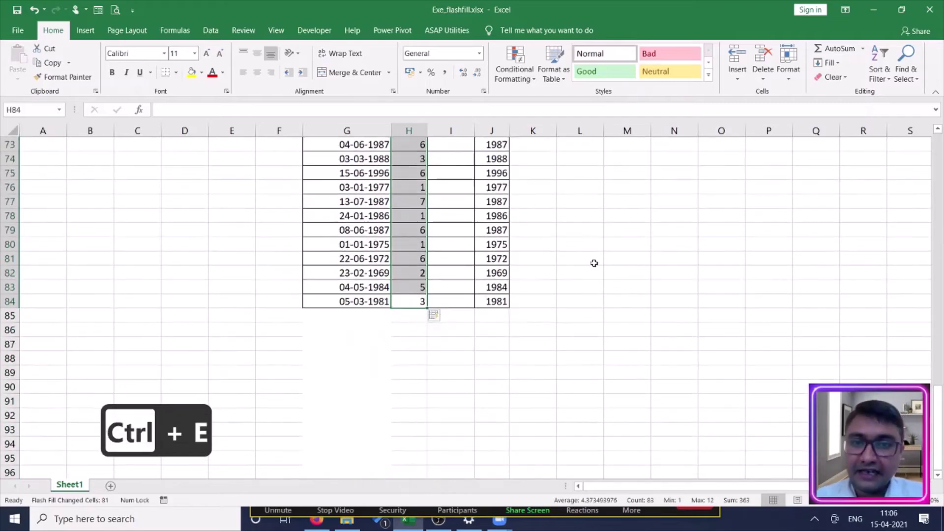
scroll(594, 263, "up", 20)
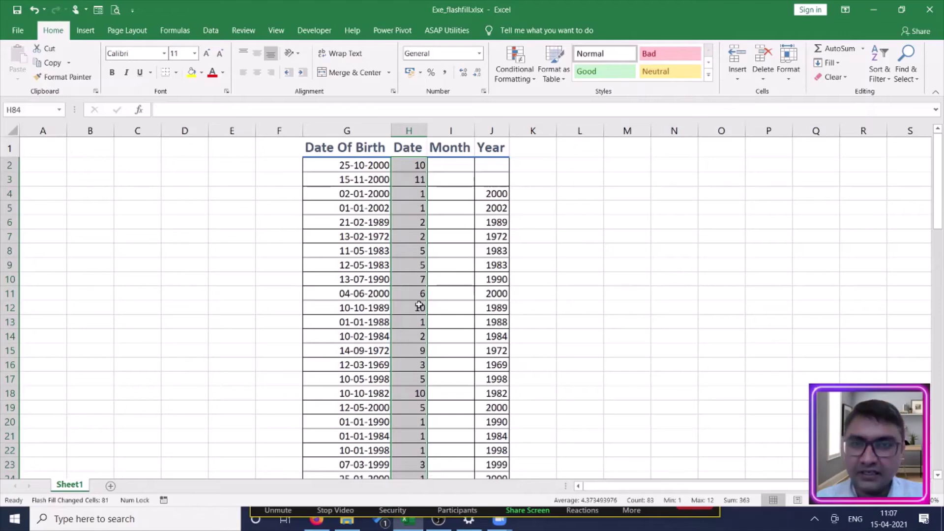
key("Delete")
scroll(418, 305, "up", 20)
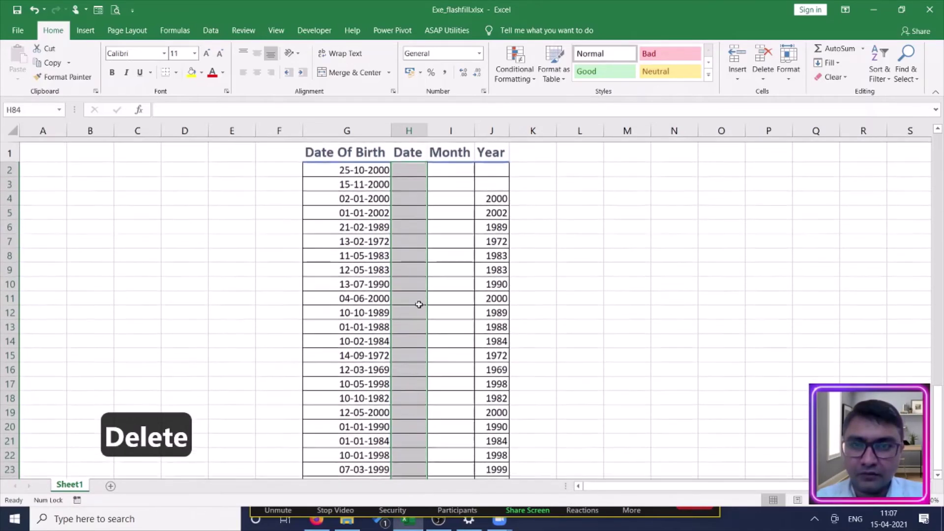
Enter 25 and 15 in the first two Date cells, H2 and H3, as examples of the day
left_click(416, 169)
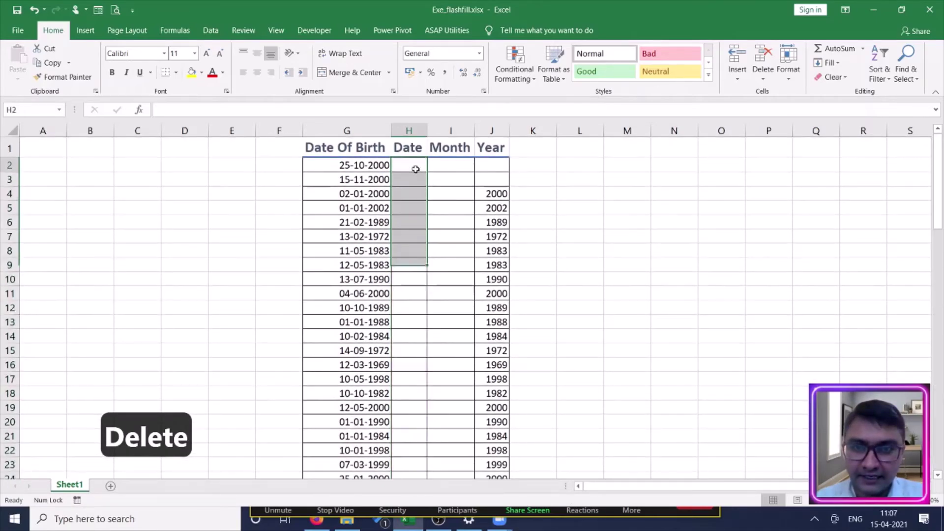
type("25")
key("Return")
type("15")
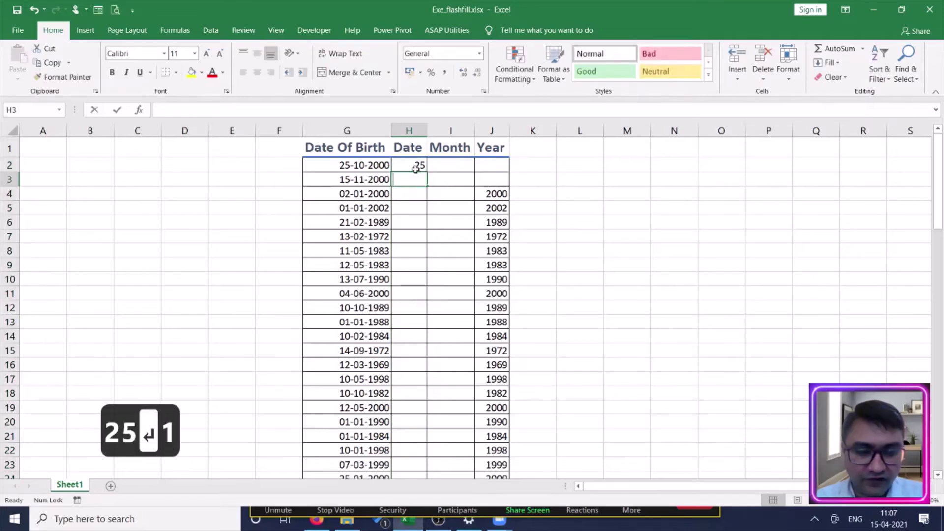
key("Return")
Flash Fill the Date column over H2:H84 from the two example days and review the extracted days
key("Left")
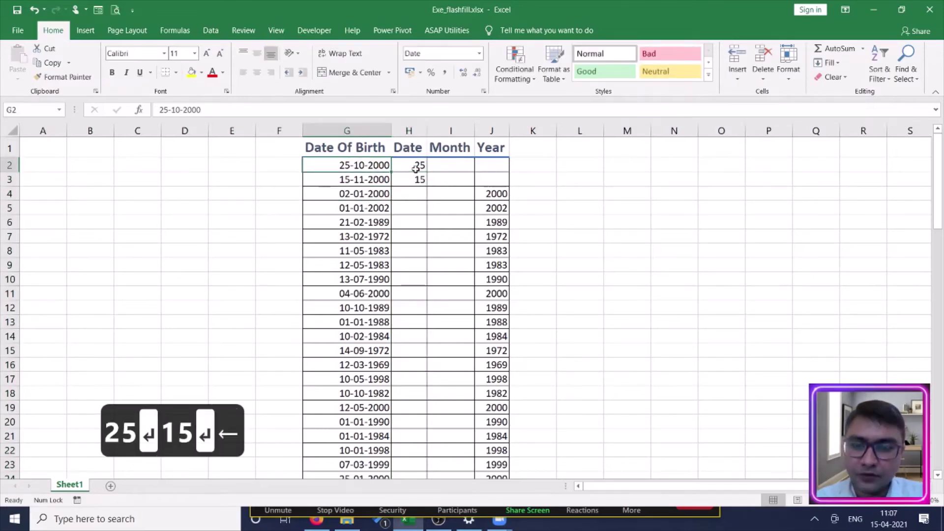
key("Up")
key("Up")
key("ctrl+Down")
key("Right")
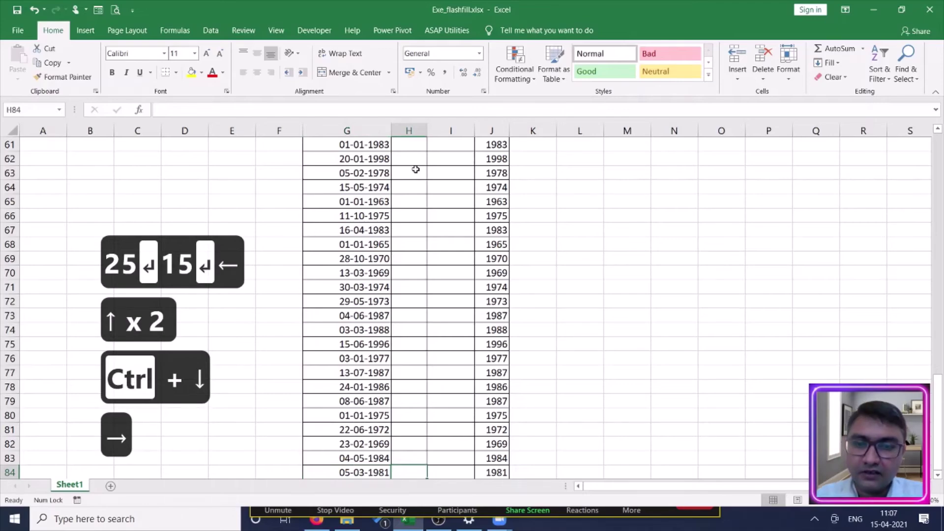
key("ctrl+shift+Up")
key("shift+Up")
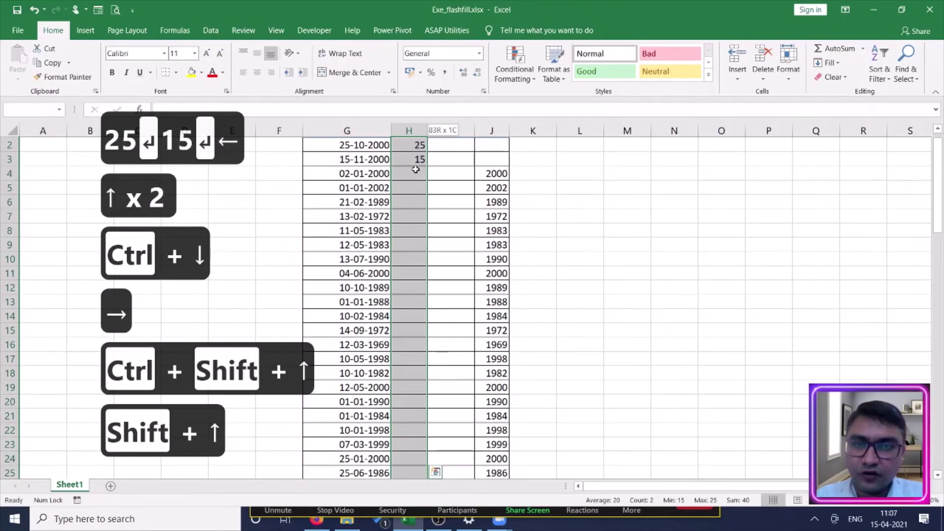
key("shift+Up")
key("shift+Down")
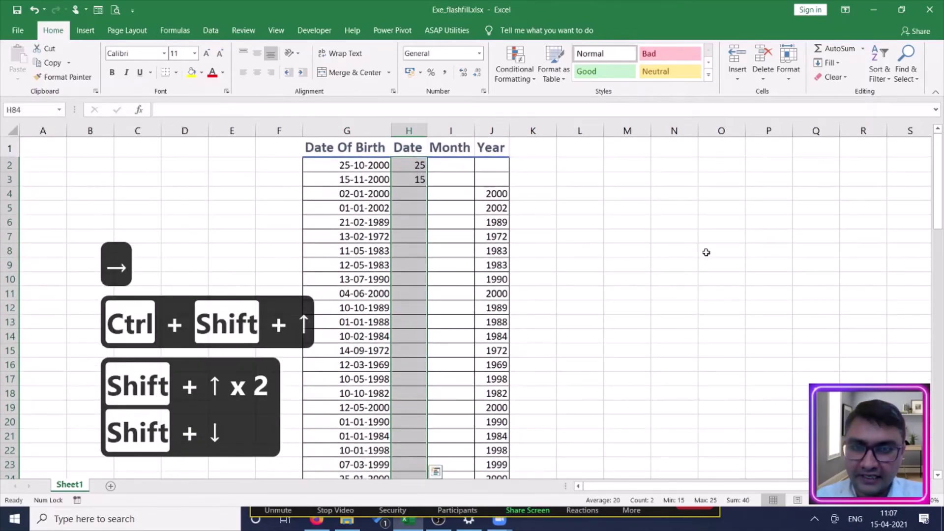
key("ctrl+e")
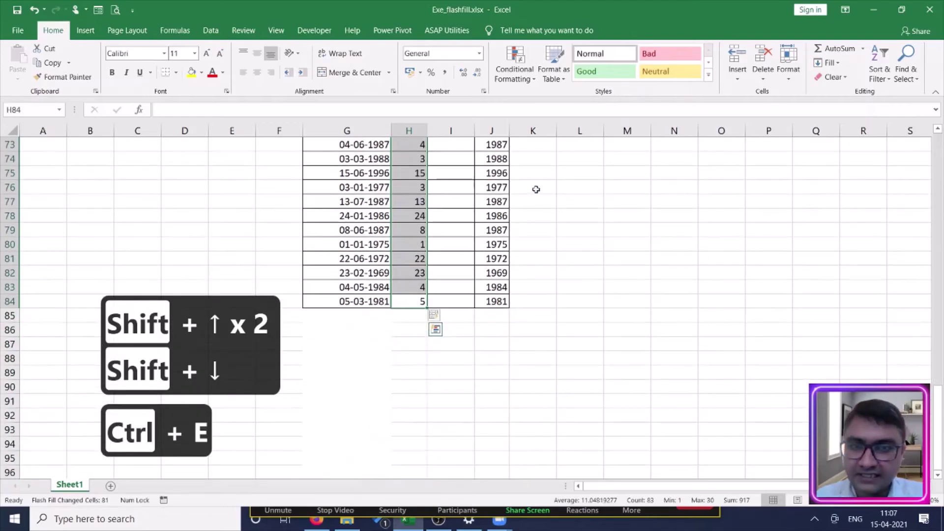
scroll(536, 189, "up", 20)
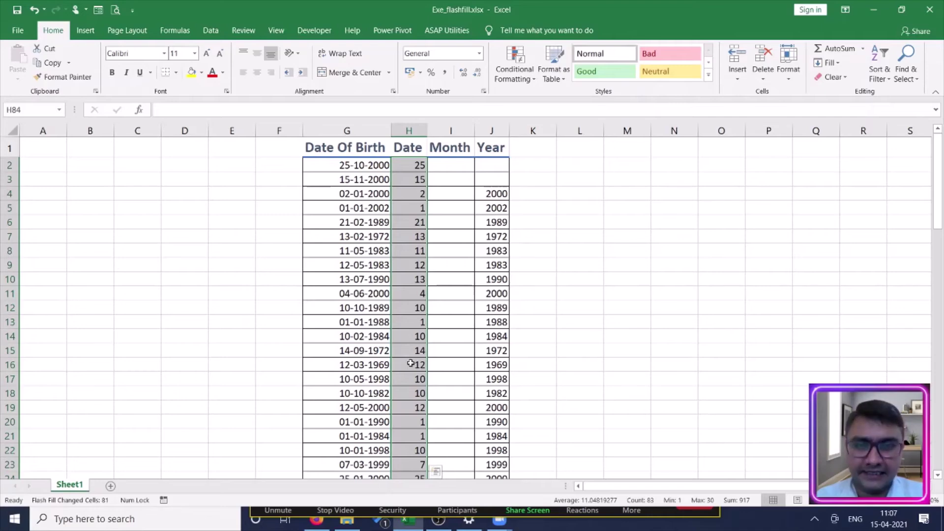
Enter 10 and 11 in the first two Month cells, I2 and I3, as examples of the month
left_click(450, 170)
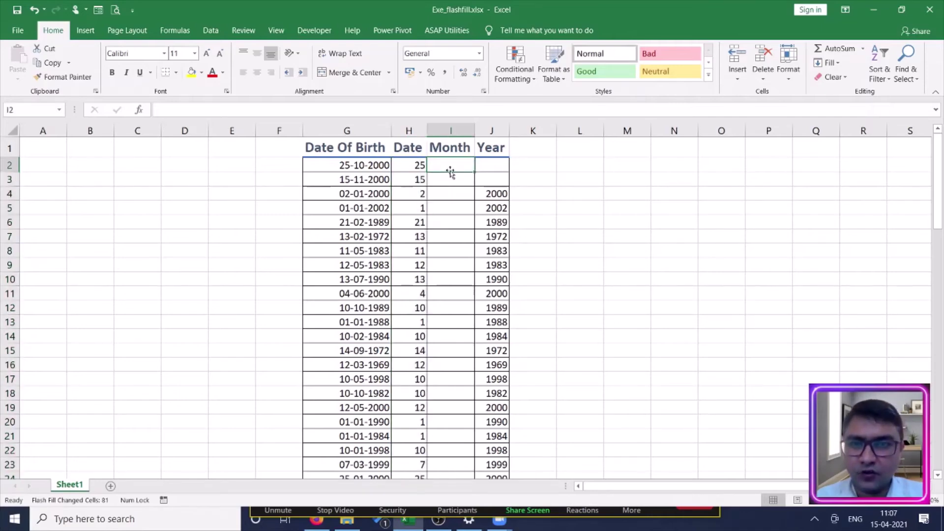
type("10")
key("Return")
type("11")
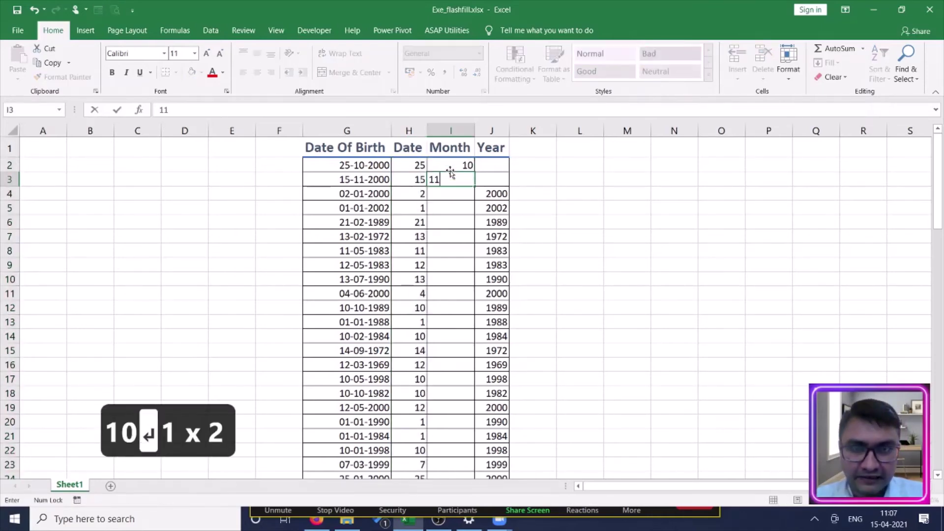
key("Return")
Flash Fill the Month column over I2:I84 from the two example months and review the extracted months
key("Up")
key("Up")
key("Left")
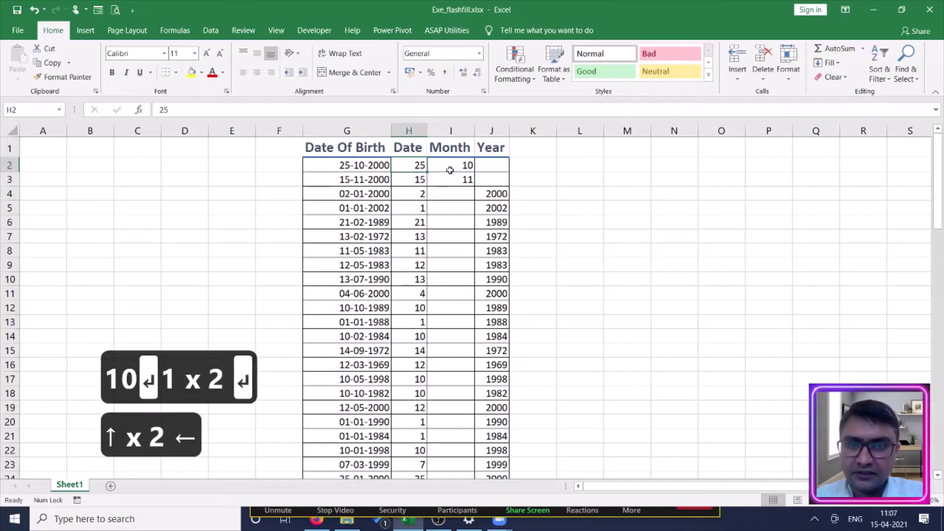
key("ctrl+Down")
key("Right")
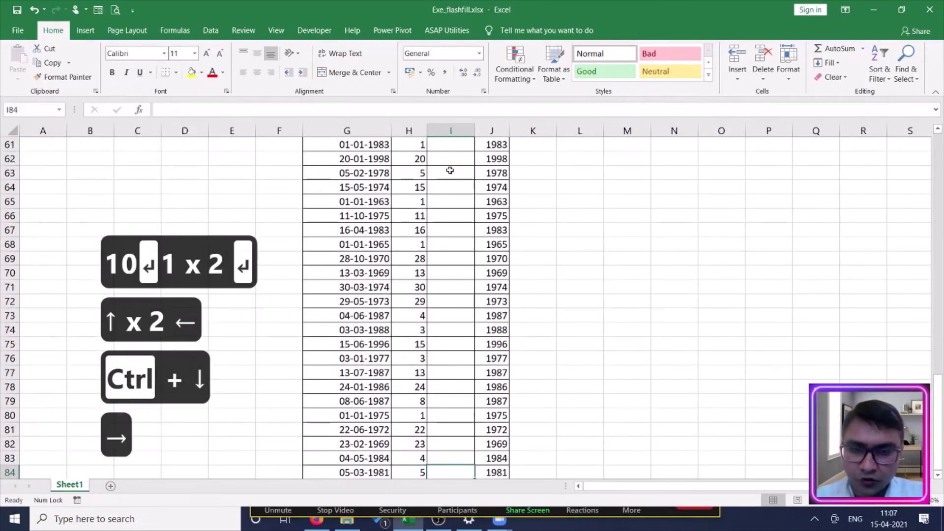
key("ctrl+shift+Up")
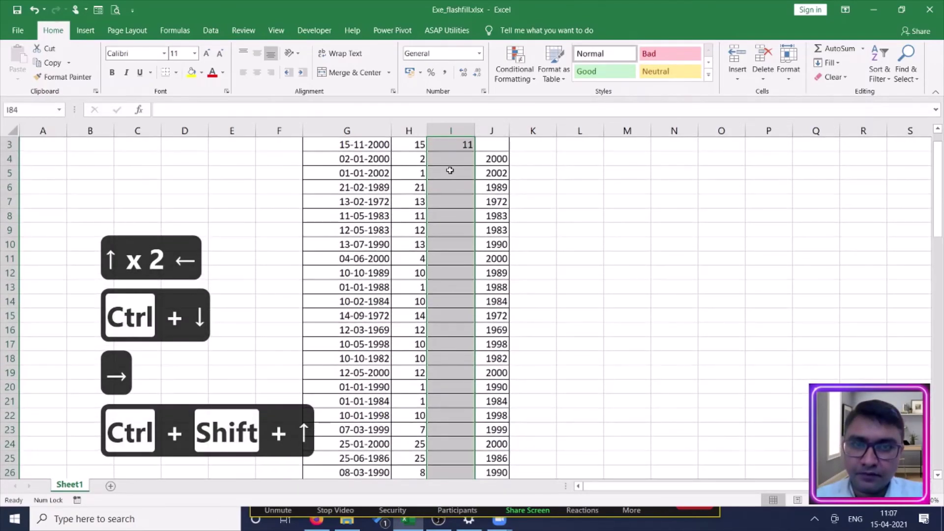
key("shift+Up")
key("shift+Up")
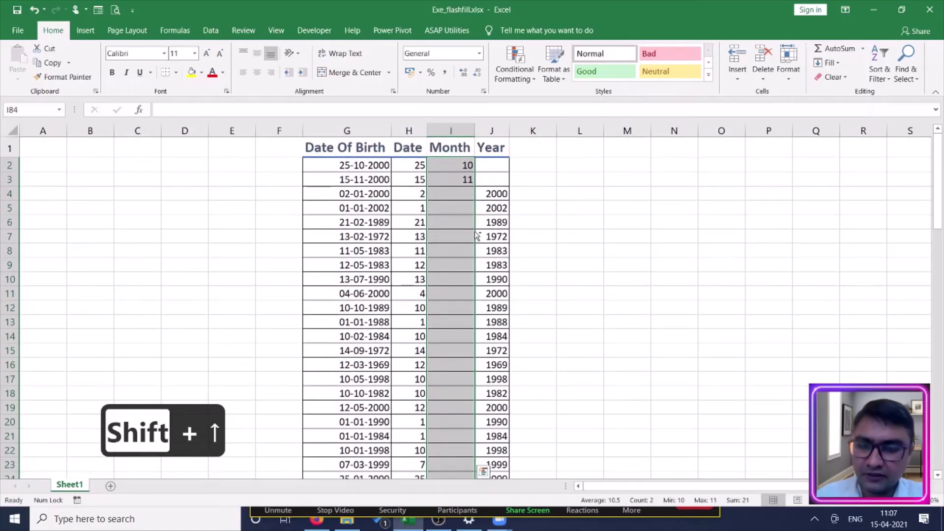
key("ctrl+e")
scroll(678, 230, "up", 15)
scroll(679, 230, "up", 6)
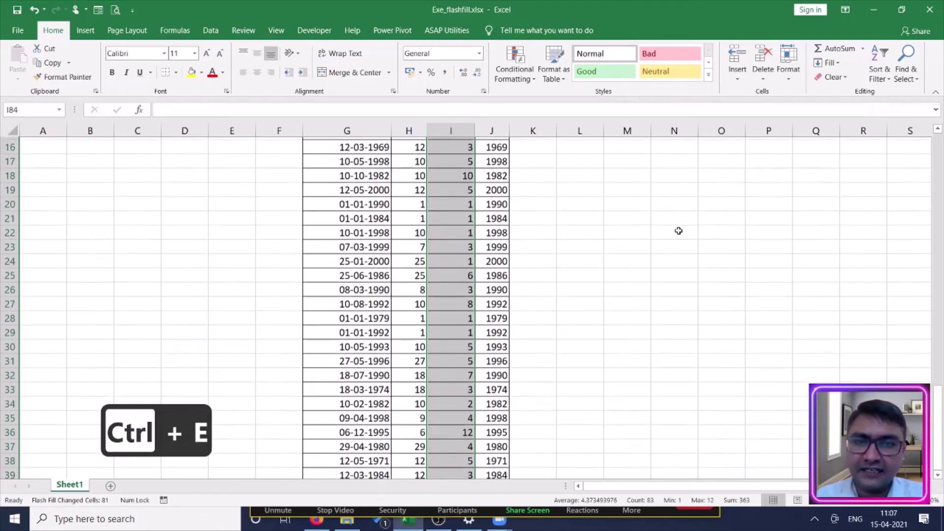
scroll(679, 231, "down", 4)
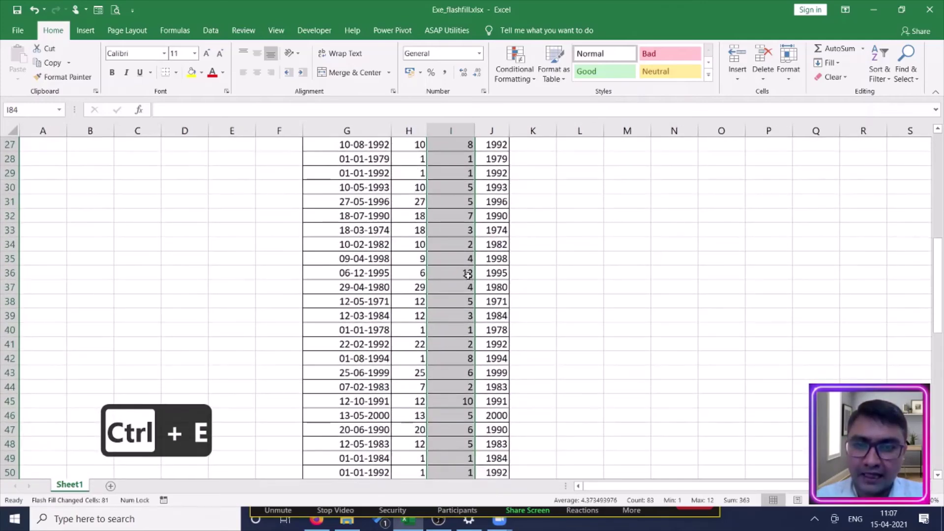
scroll(633, 245, "up", 9)
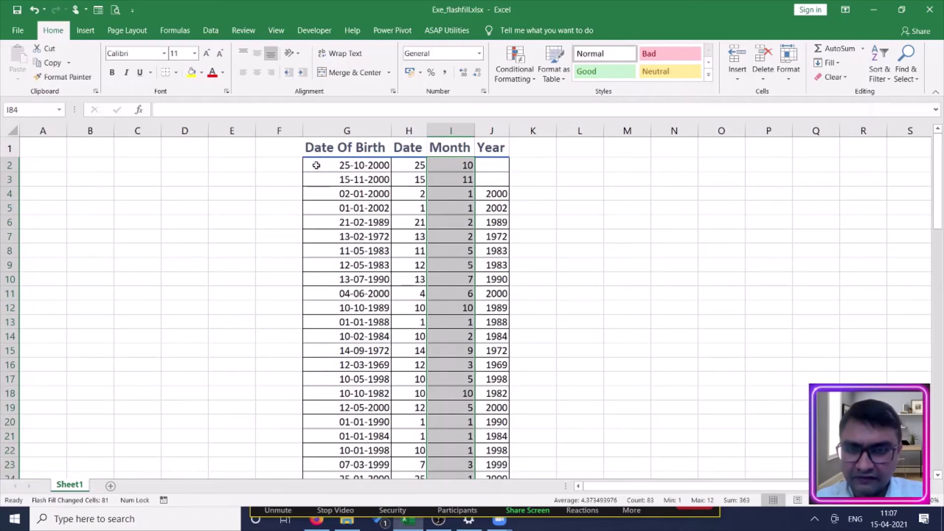
Delete the two sample rows, rows 2 and 3, from the sheet
left_click_drag(9, 166, 9, 176)
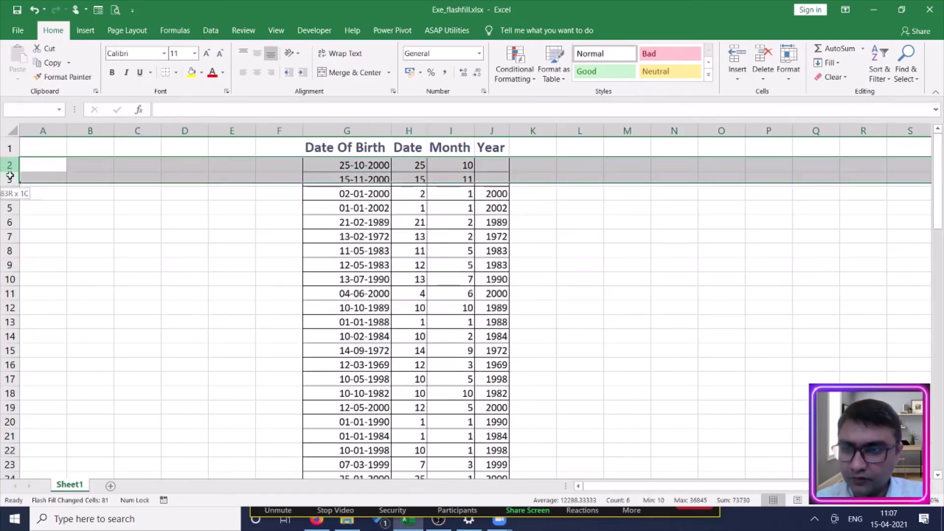
right_click(11, 179)
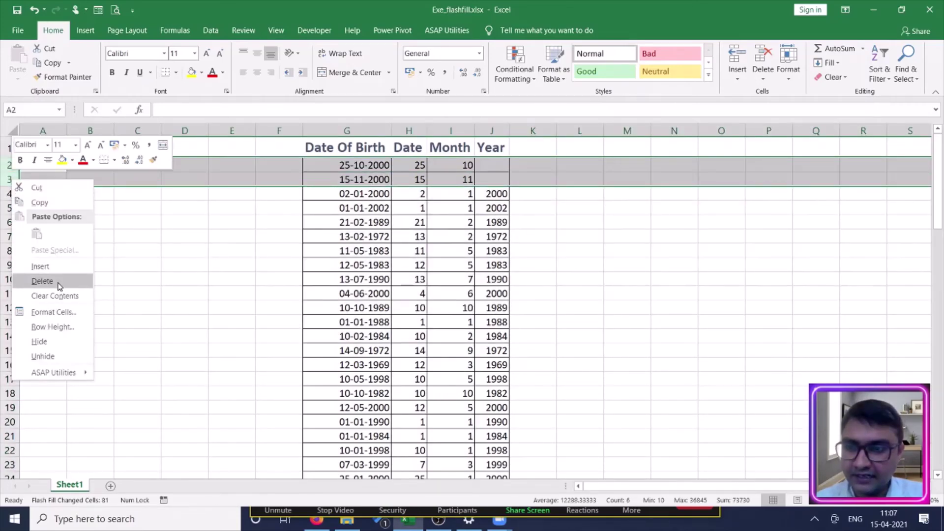
left_click(42, 280)
left_click(575, 206)
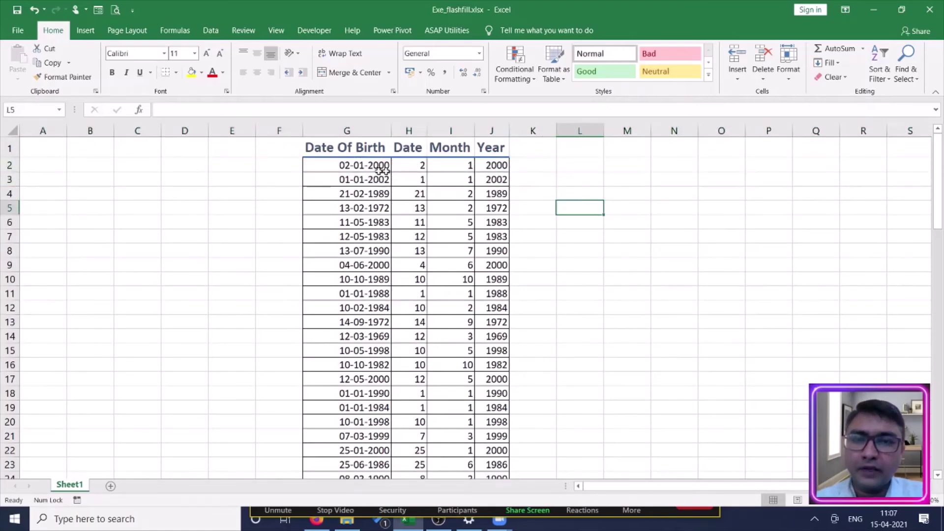
Clear all values below the headers in the Date and Month columns, starting from H2 and I2
left_click(410, 170)
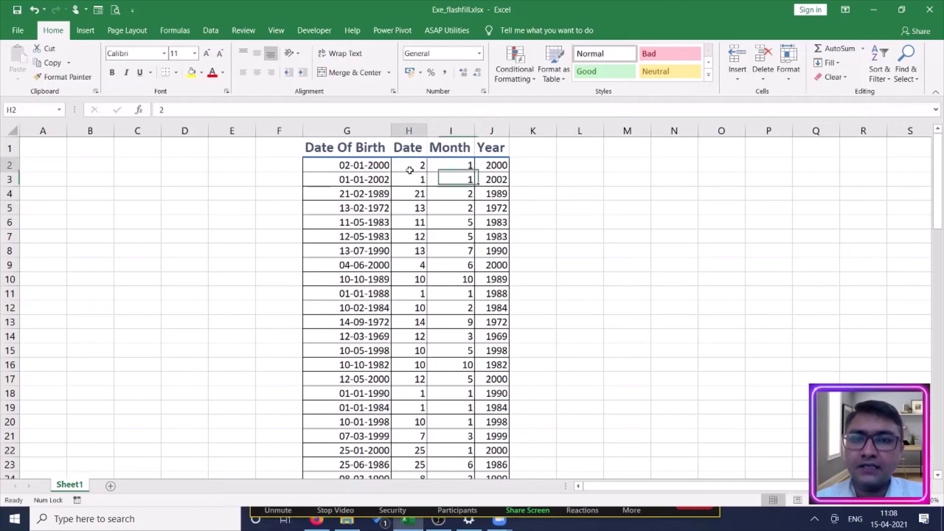
key("shift+Right")
key("ctrl+shift+Down")
key("Delete")
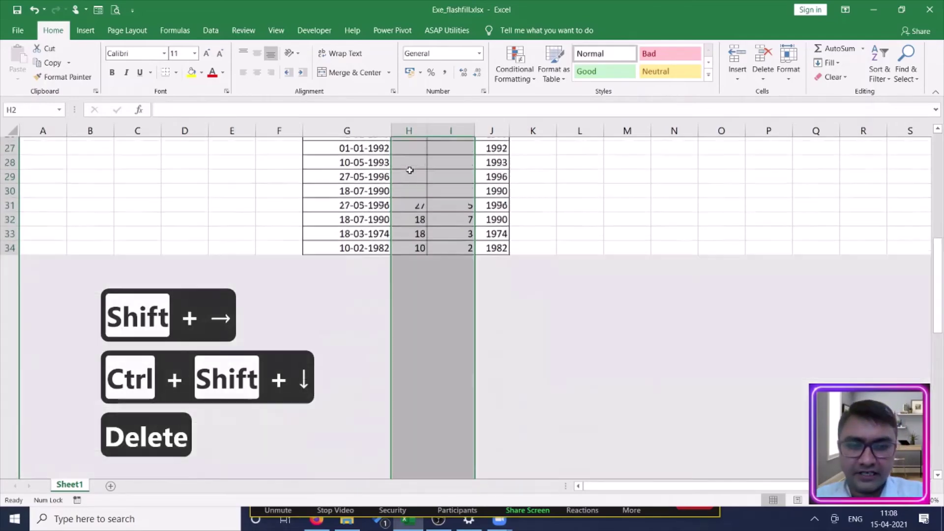
Enter the days as text, '02 in H2 and '01 in H3, and accept the Flash Fill suggestion for the rest of the Date column
left_click(409, 167)
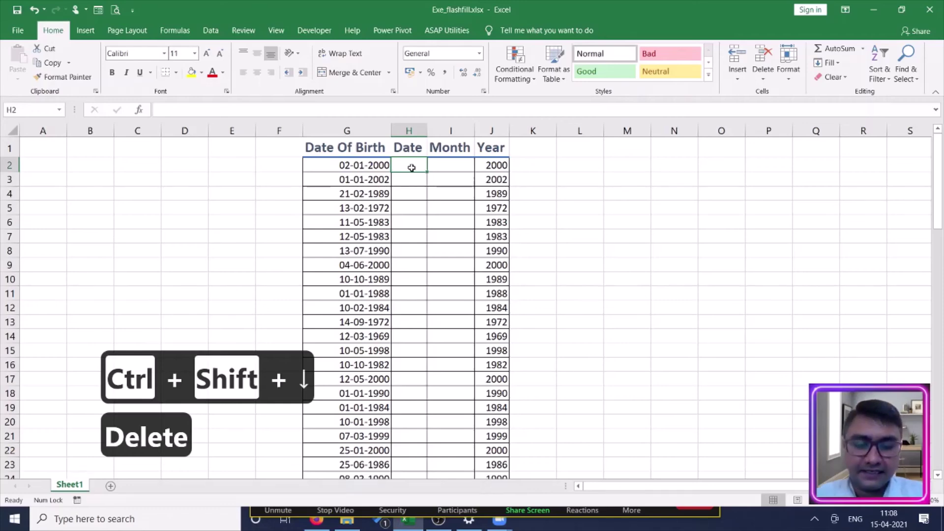
type("'")
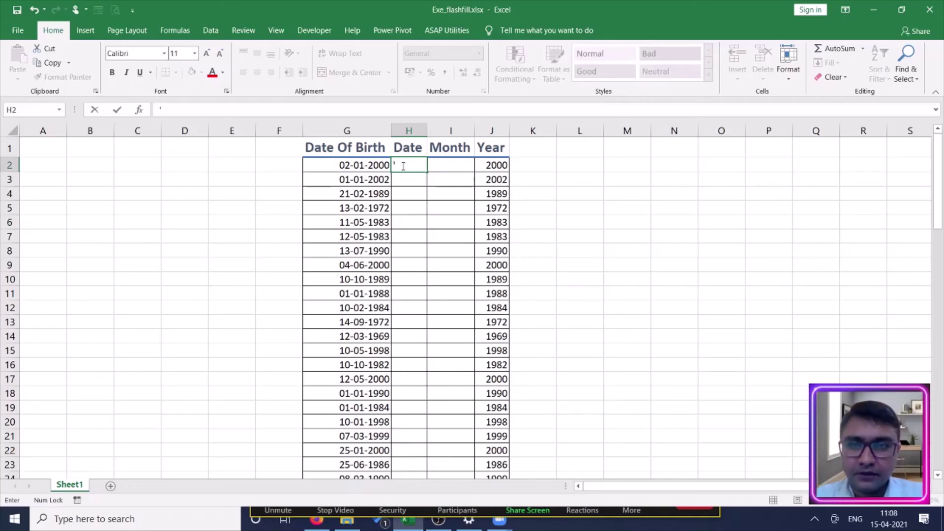
type("02")
key("Return")
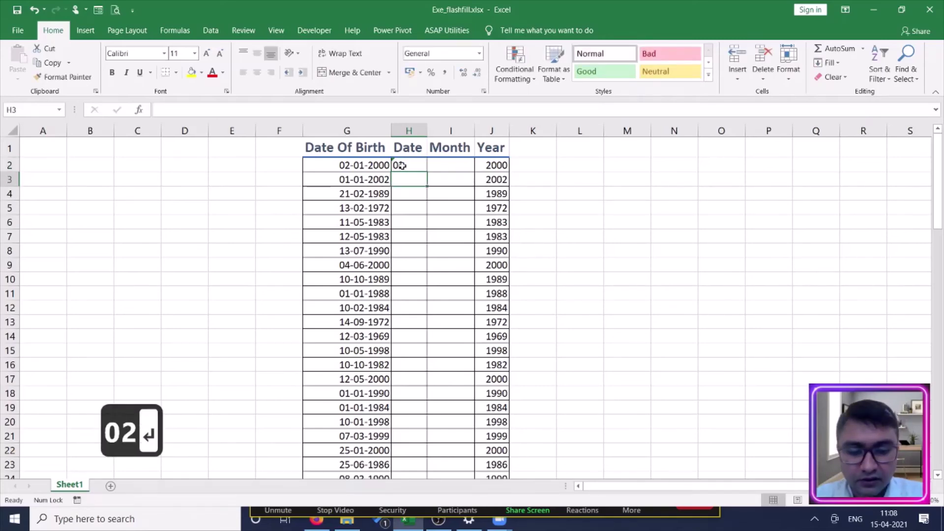
type("'01")
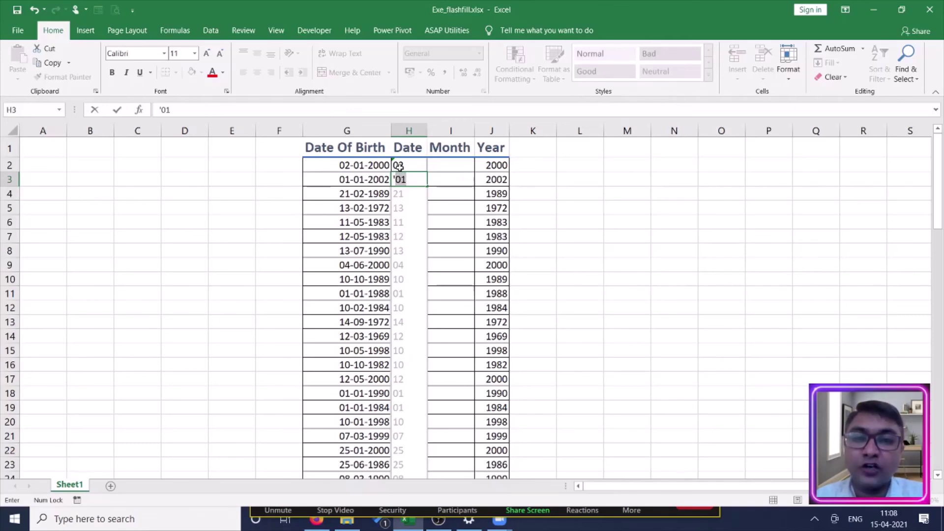
key("Return")
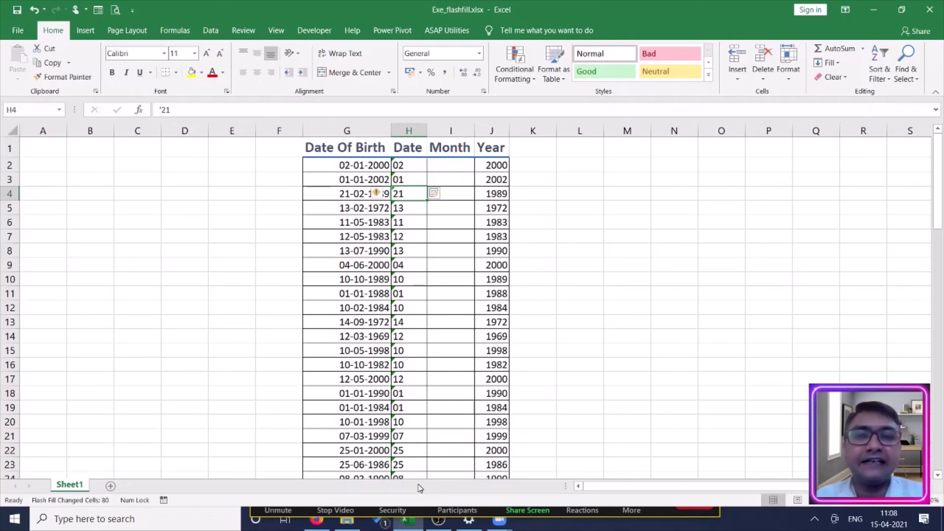
Enter the month as text, '01 in both I2 and I3, and accept the Flash Fill suggestion for the rest of the Month column
left_click(453, 168)
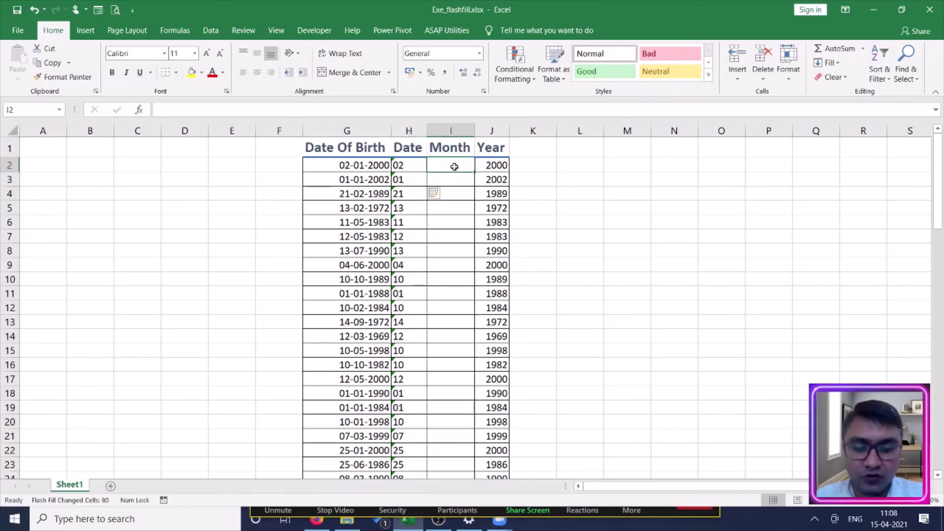
type("'")
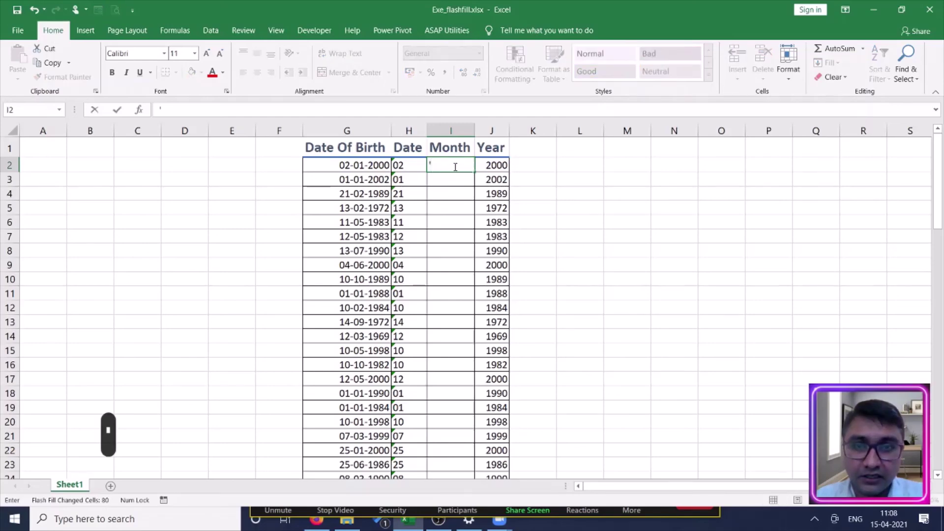
type("01")
key("Return")
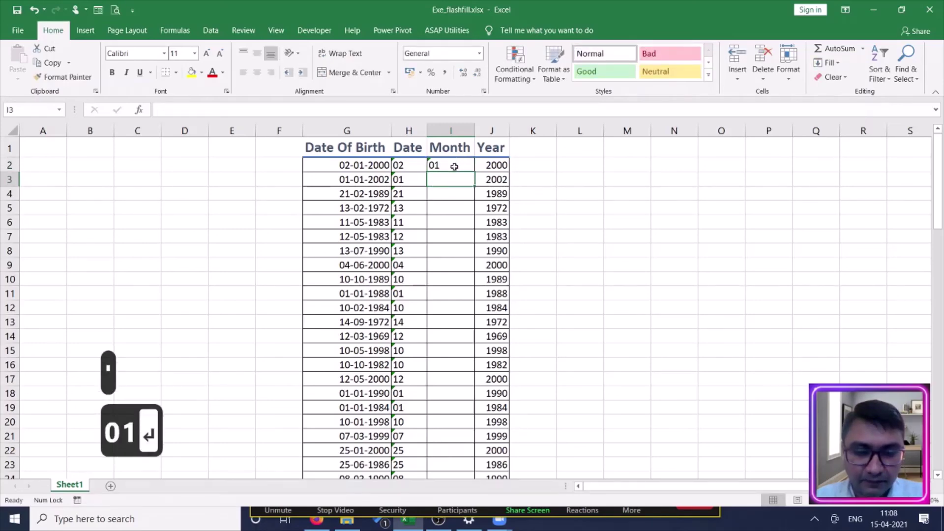
type("'01")
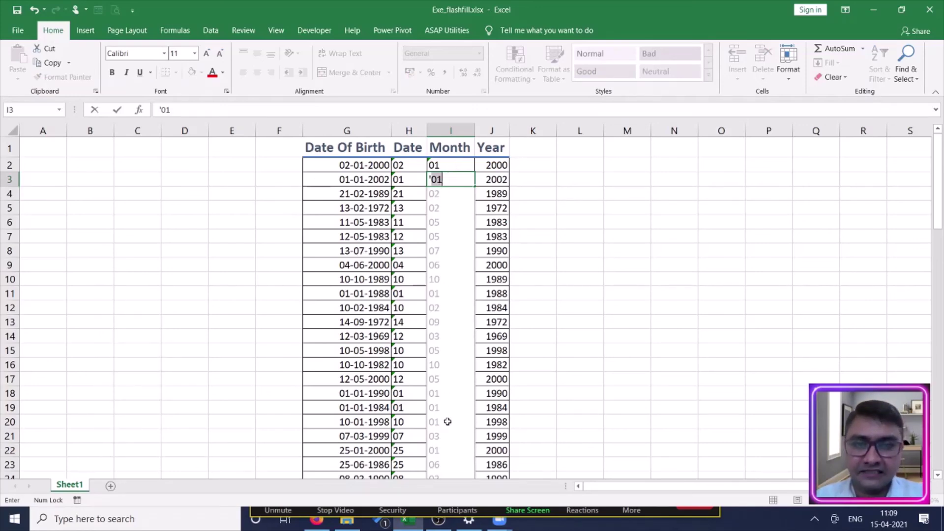
key("Return")
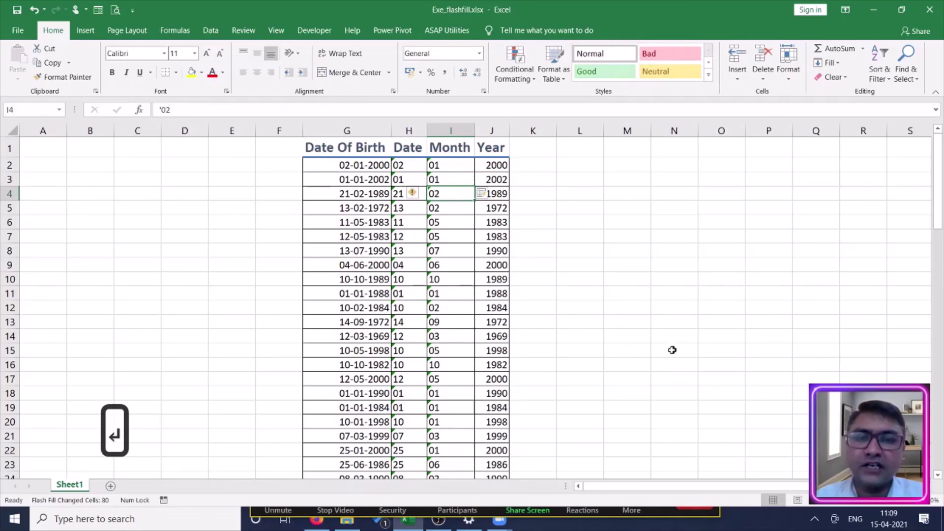